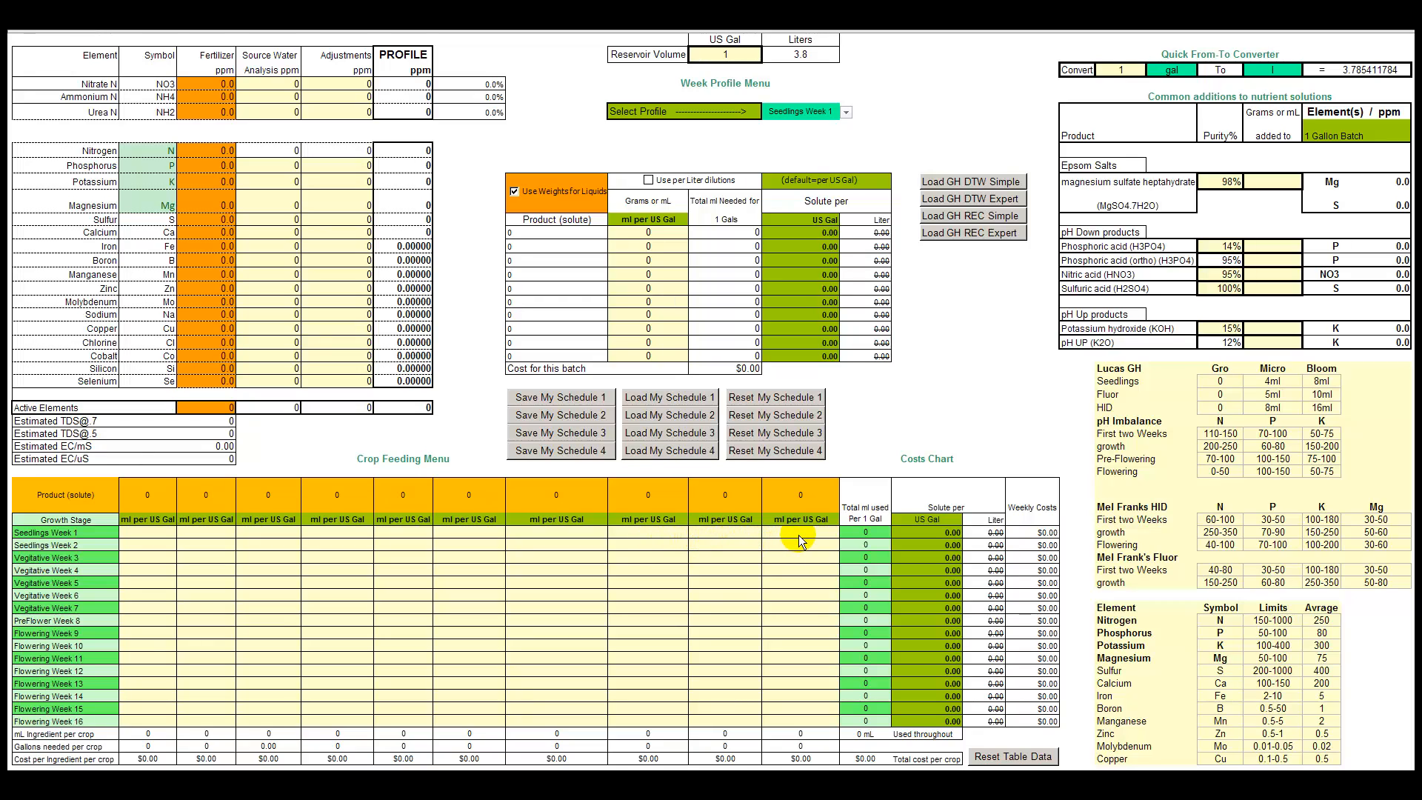
Step: Switch the week profile to Seedlings Week 2 and return it to Seedlings Week 1
left_click(849, 113)
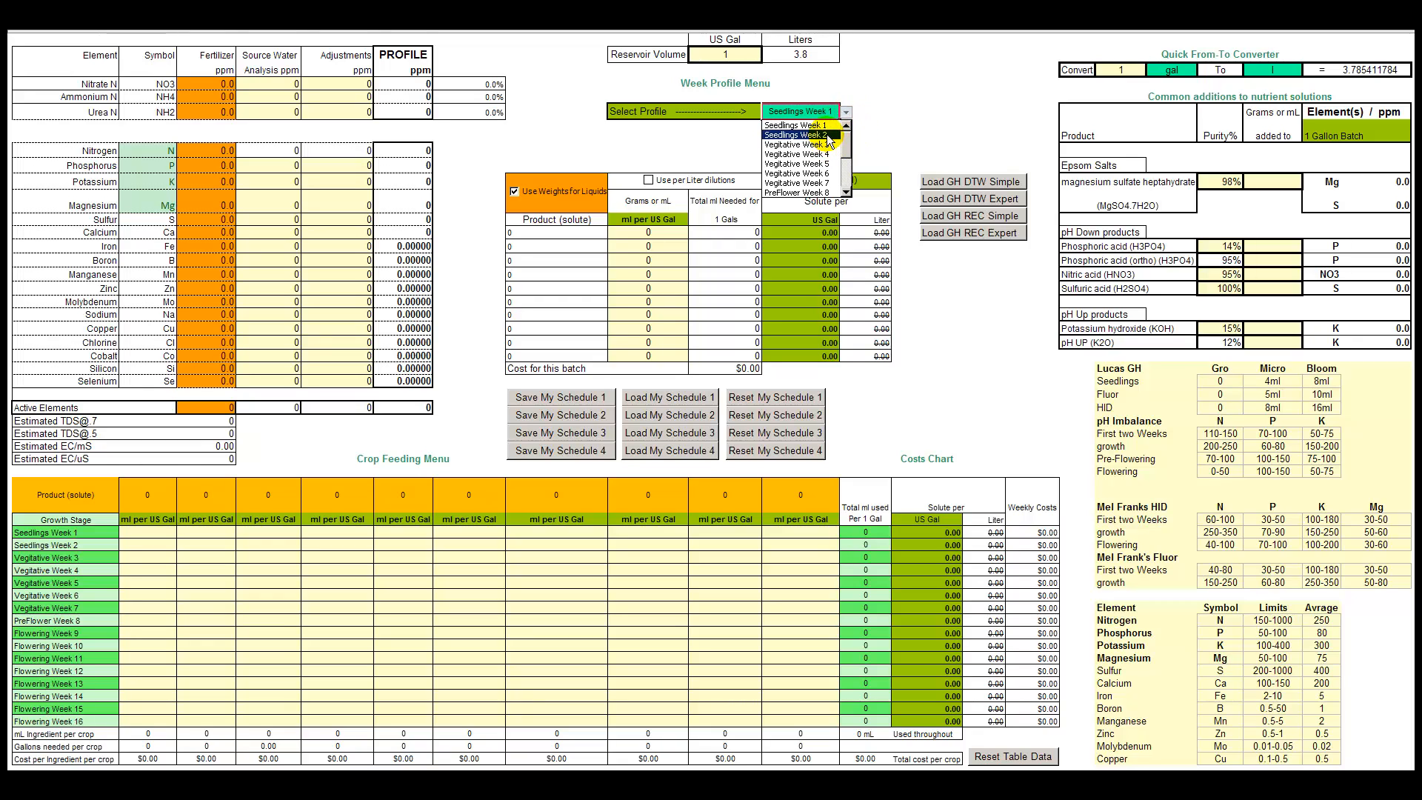
left_click(822, 135)
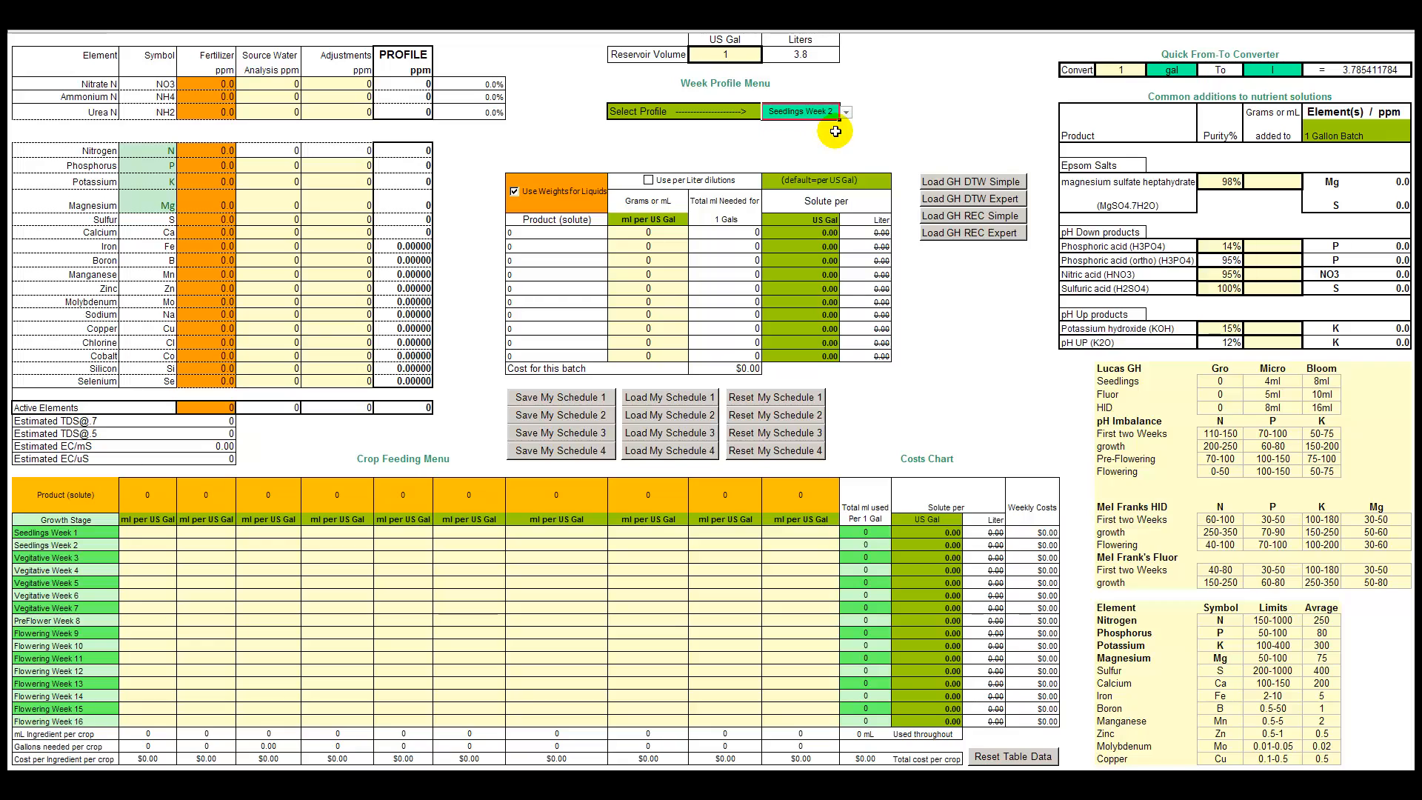
left_click(846, 115)
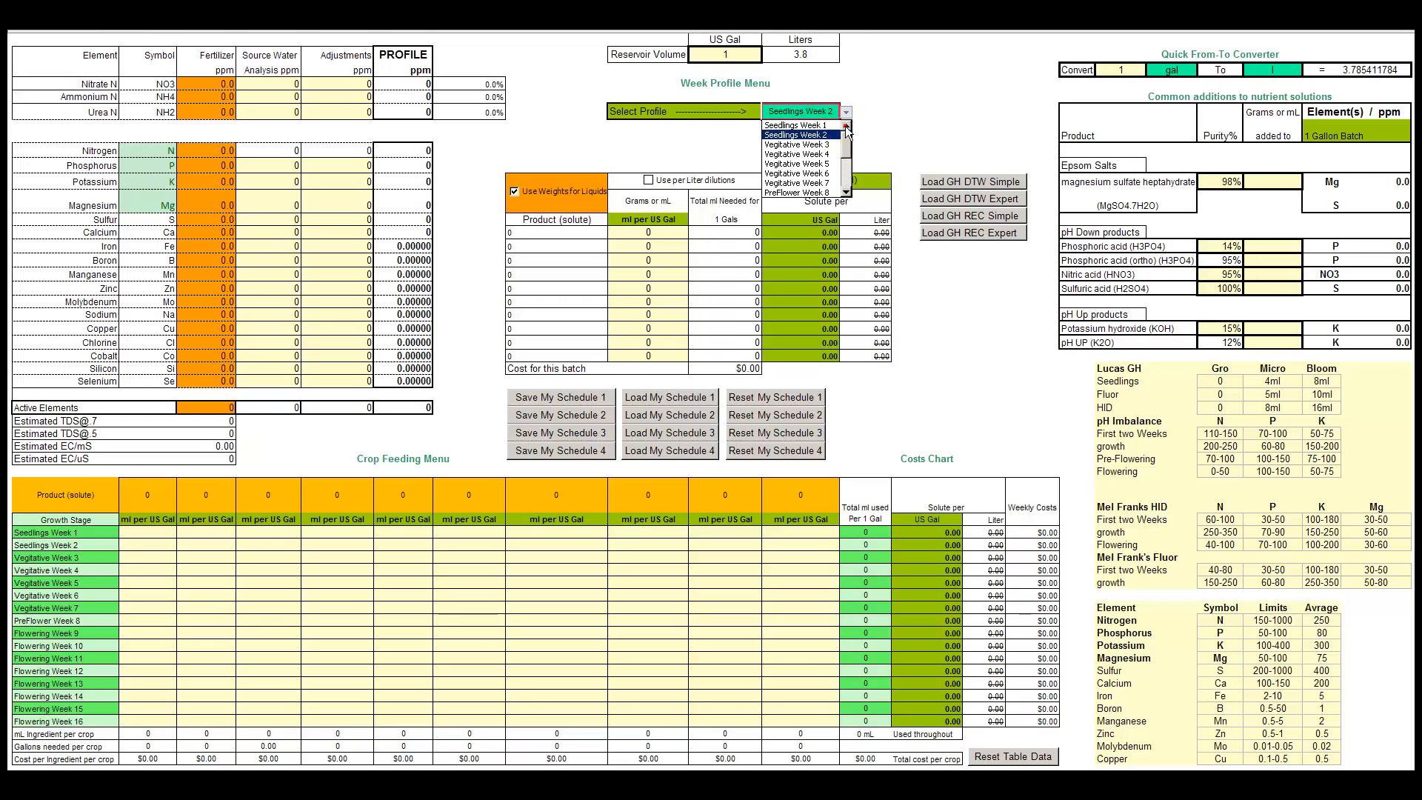
left_click(818, 126)
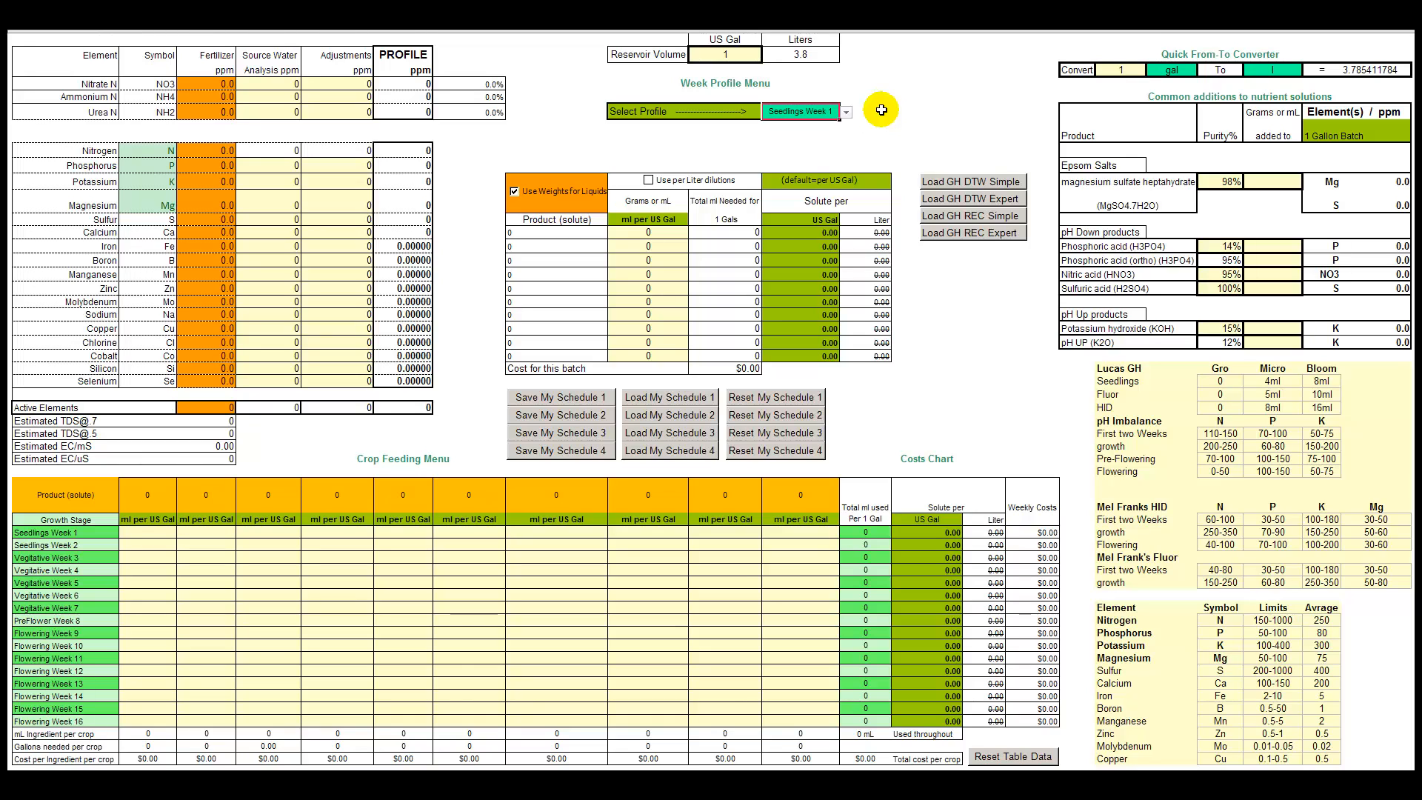
Step: On the fertilizer analysis sheet, enter manufacturer GE and product name TEST for Analysis 1
key("ctrl+Page_Down")
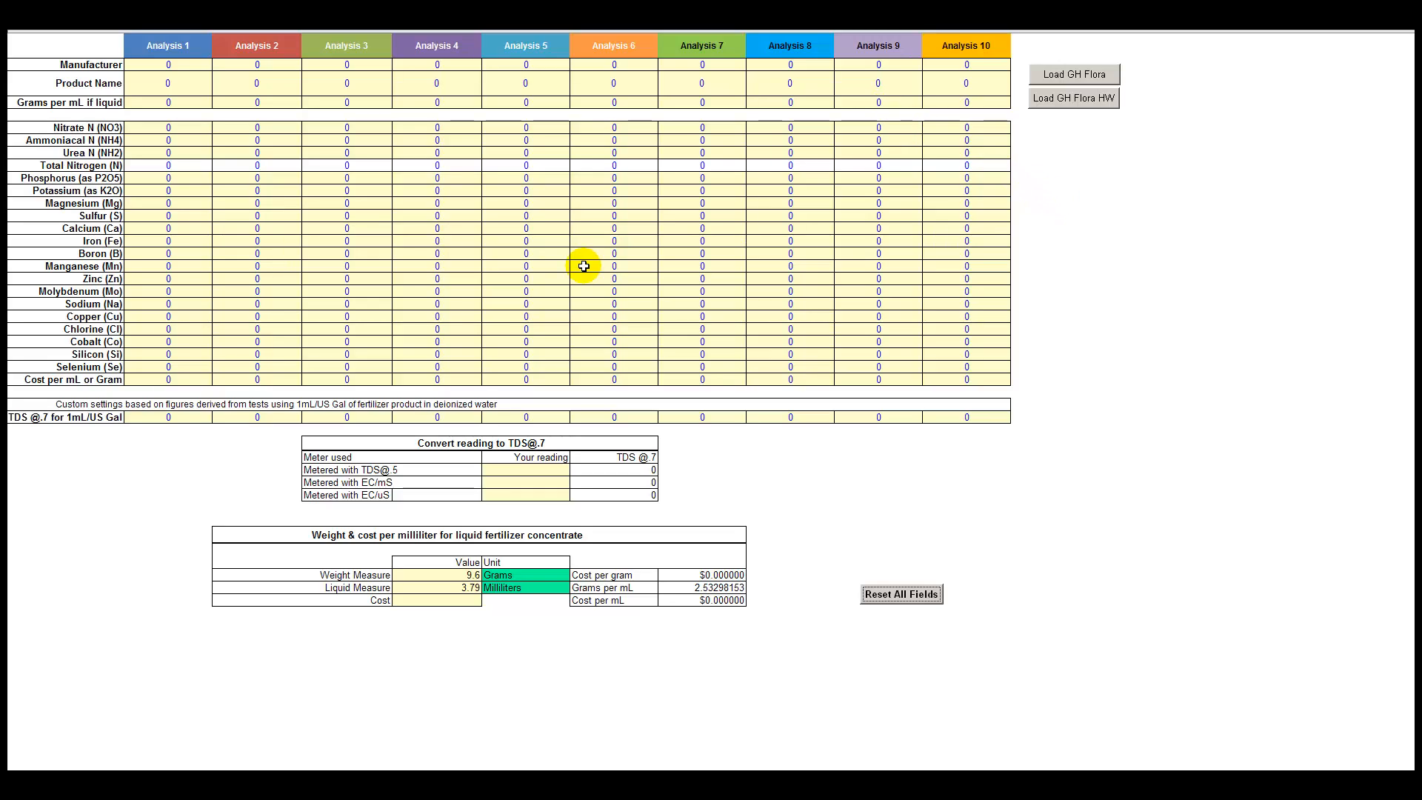
left_click(172, 64)
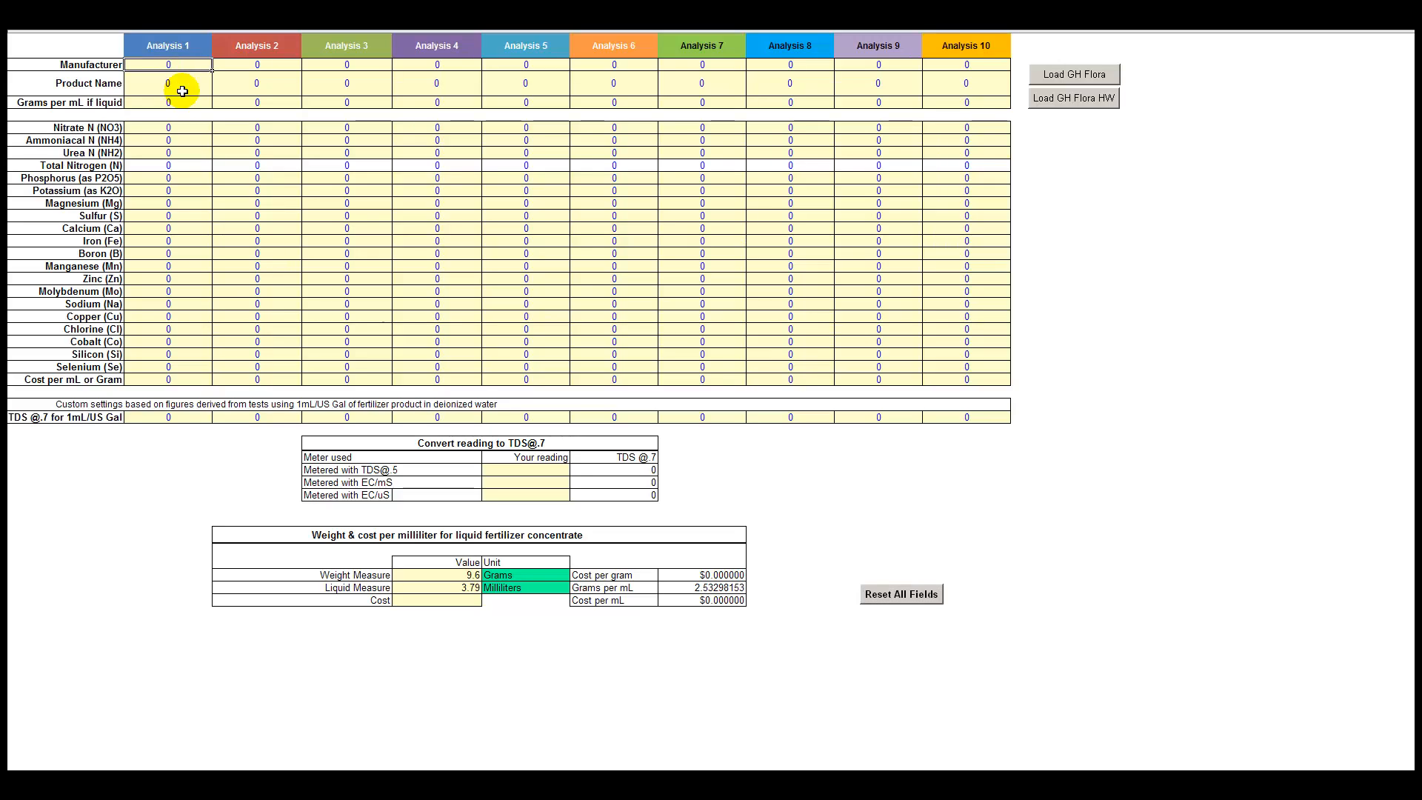
type("GE")
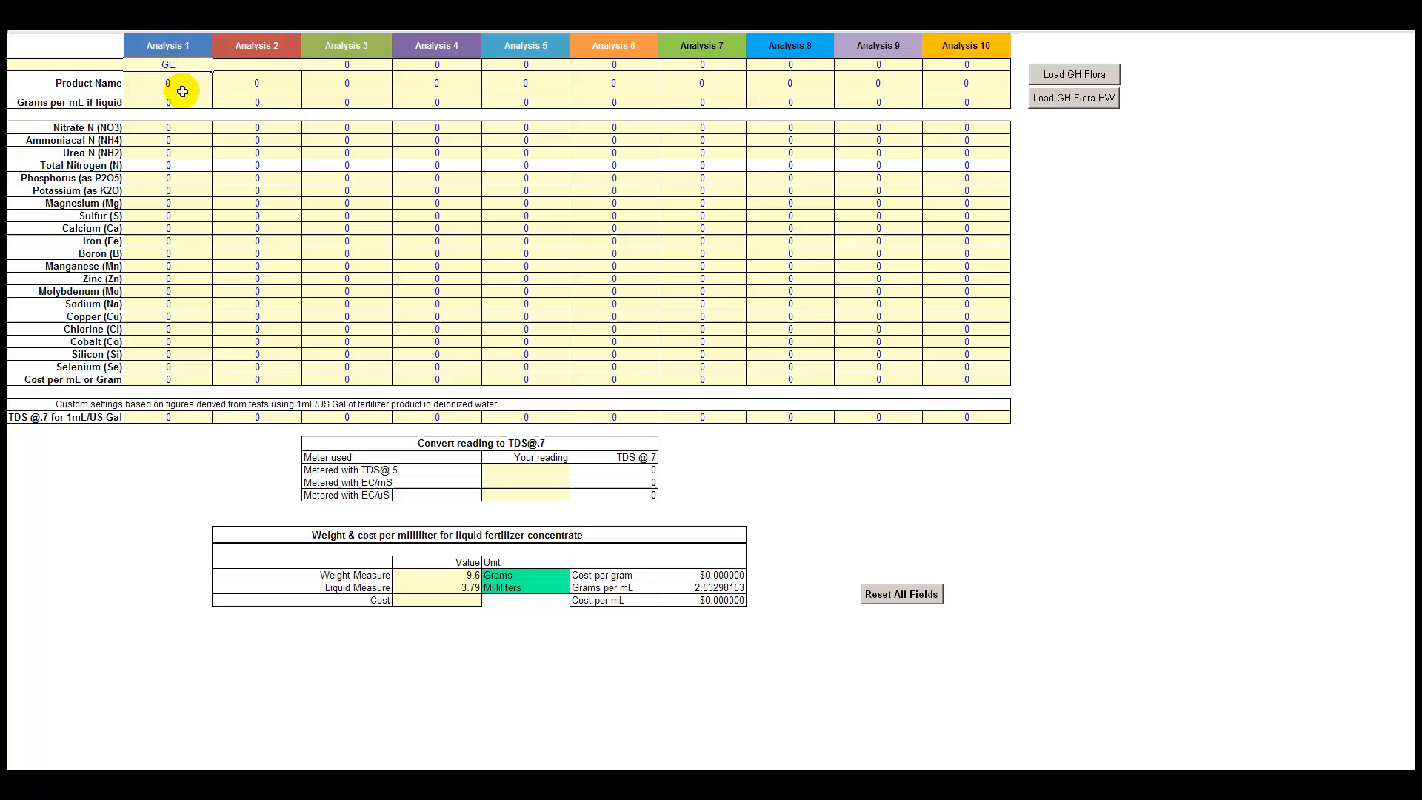
key("Return")
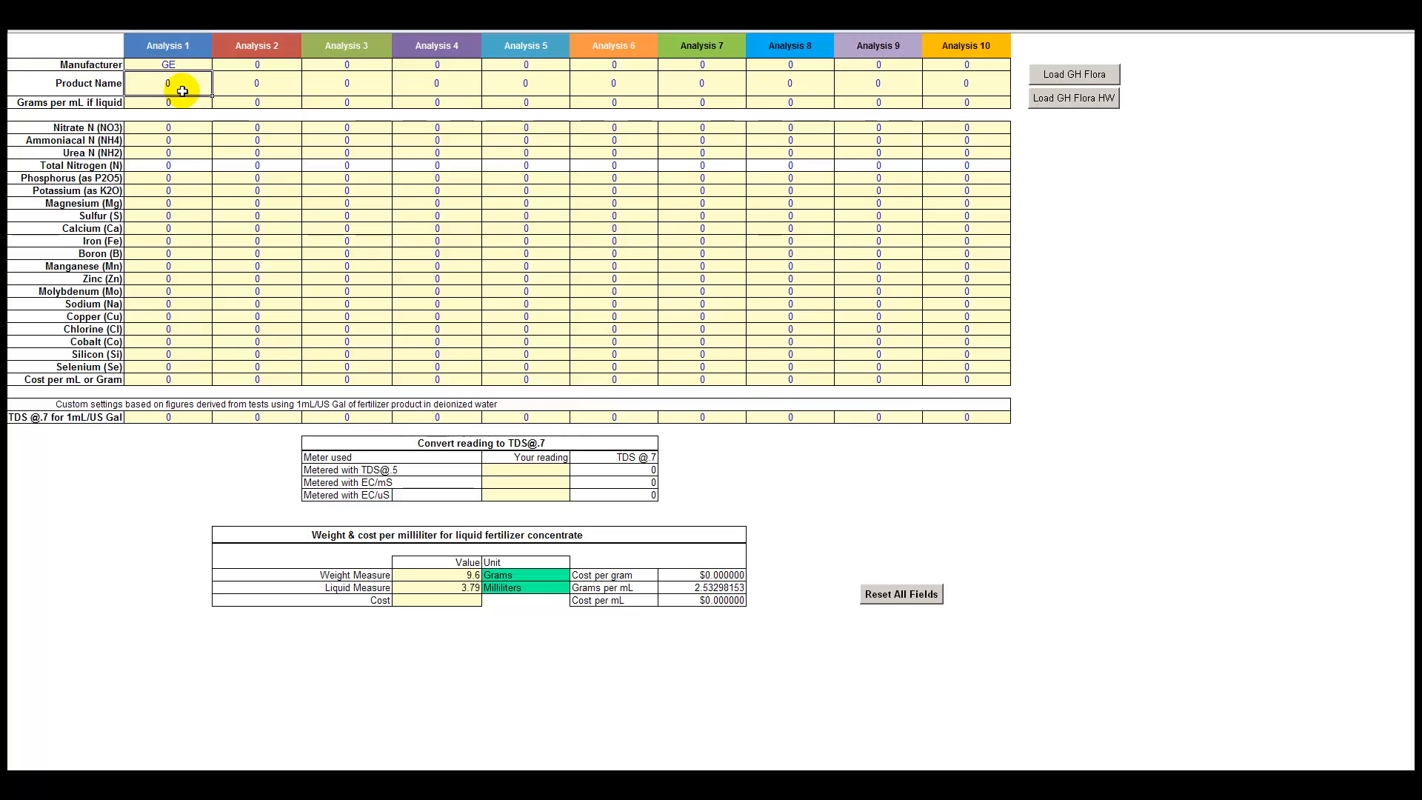
type("TEST")
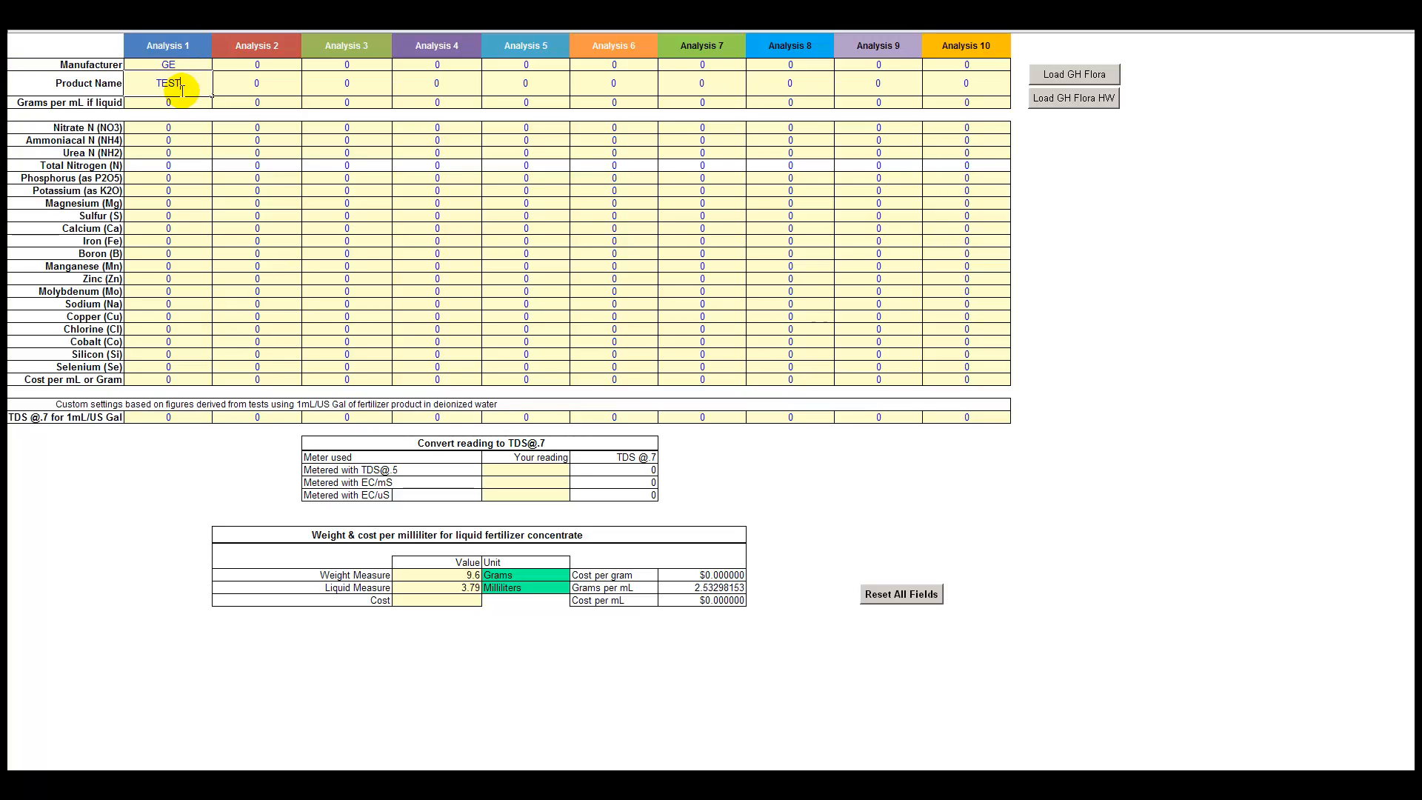
key("Return")
Step: Set Analysis 1 to 1 gram per mL with 3% nitrate and 3% ammoniacal nitrogen, and reset all fields
type("1")
key("Return")
type("3")
key("Return")
type("3")
key("Return")
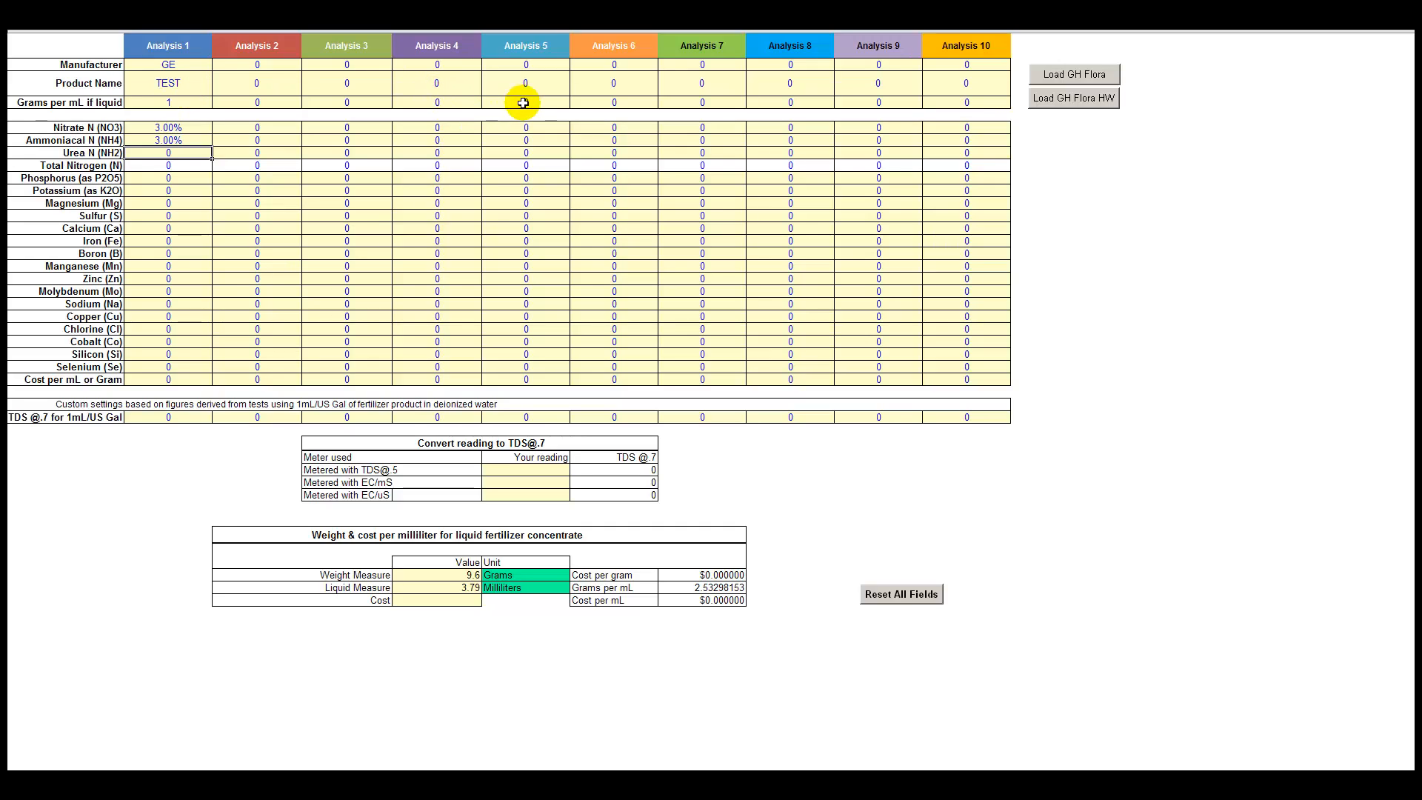
left_click(892, 596)
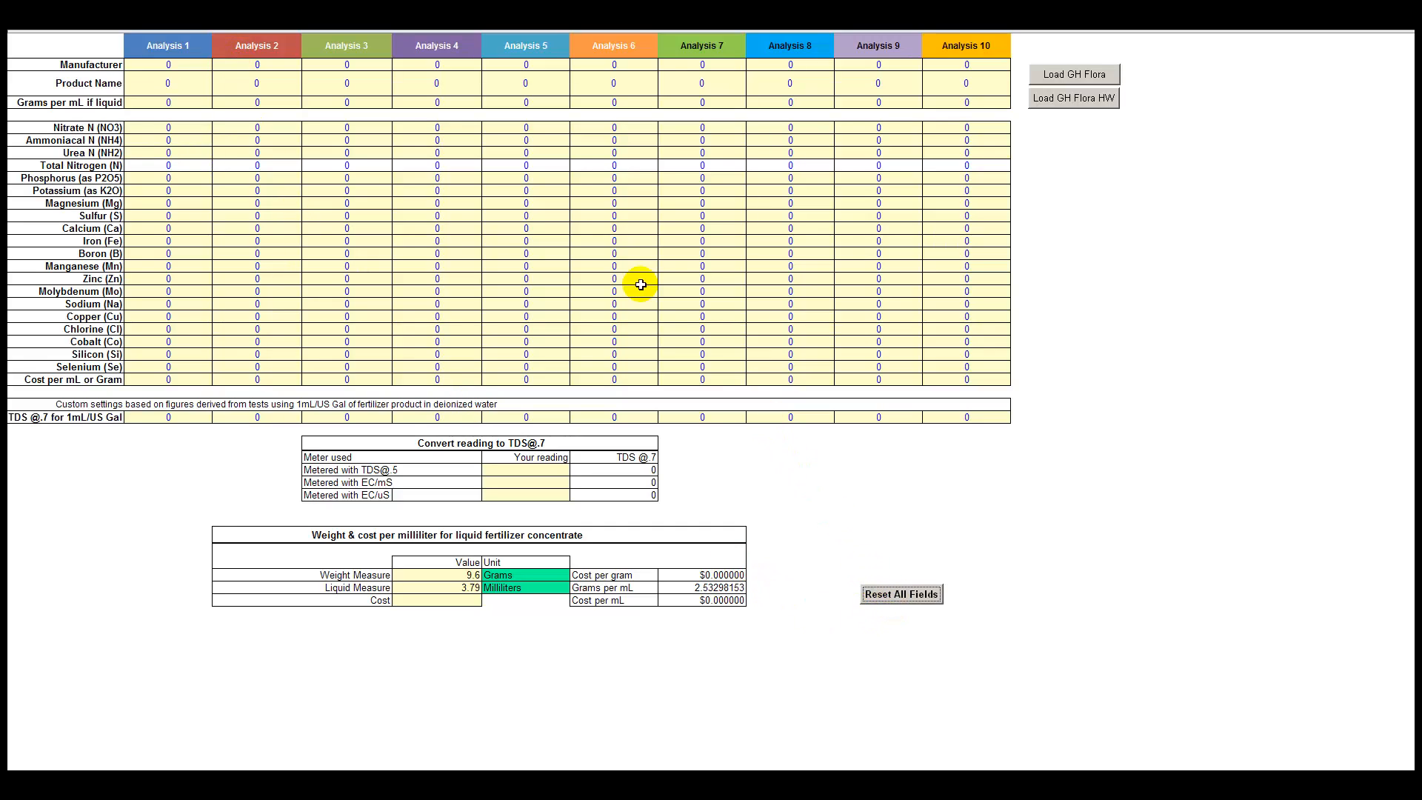
Step: Choose Flora Micro from the nutrient list for Analysis 1
left_click(191, 50)
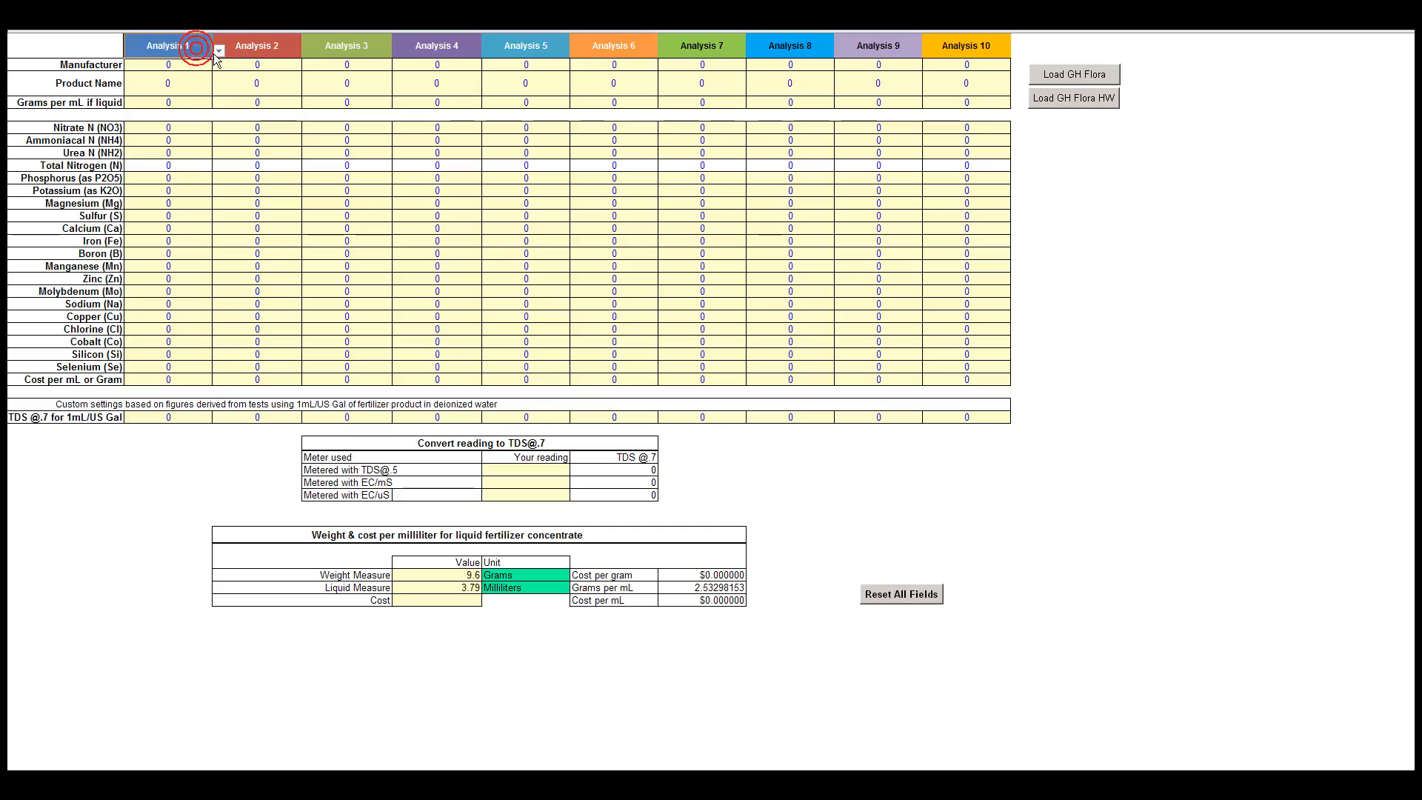
left_click(219, 51)
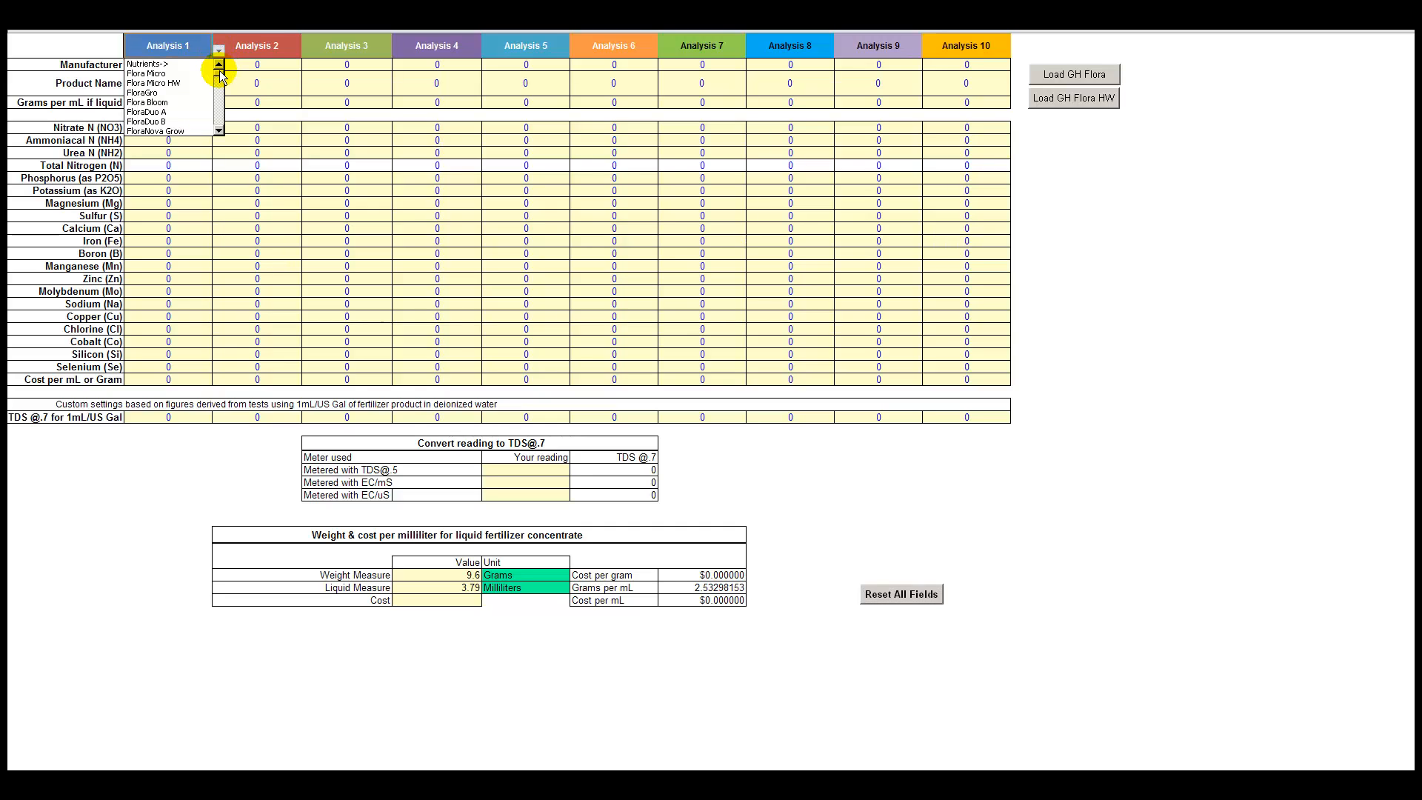
mouse_move(219, 72)
left_mouse_down()
mouse_move(220, 116)
mouse_move(215, 59)
left_mouse_up()
left_click(163, 74)
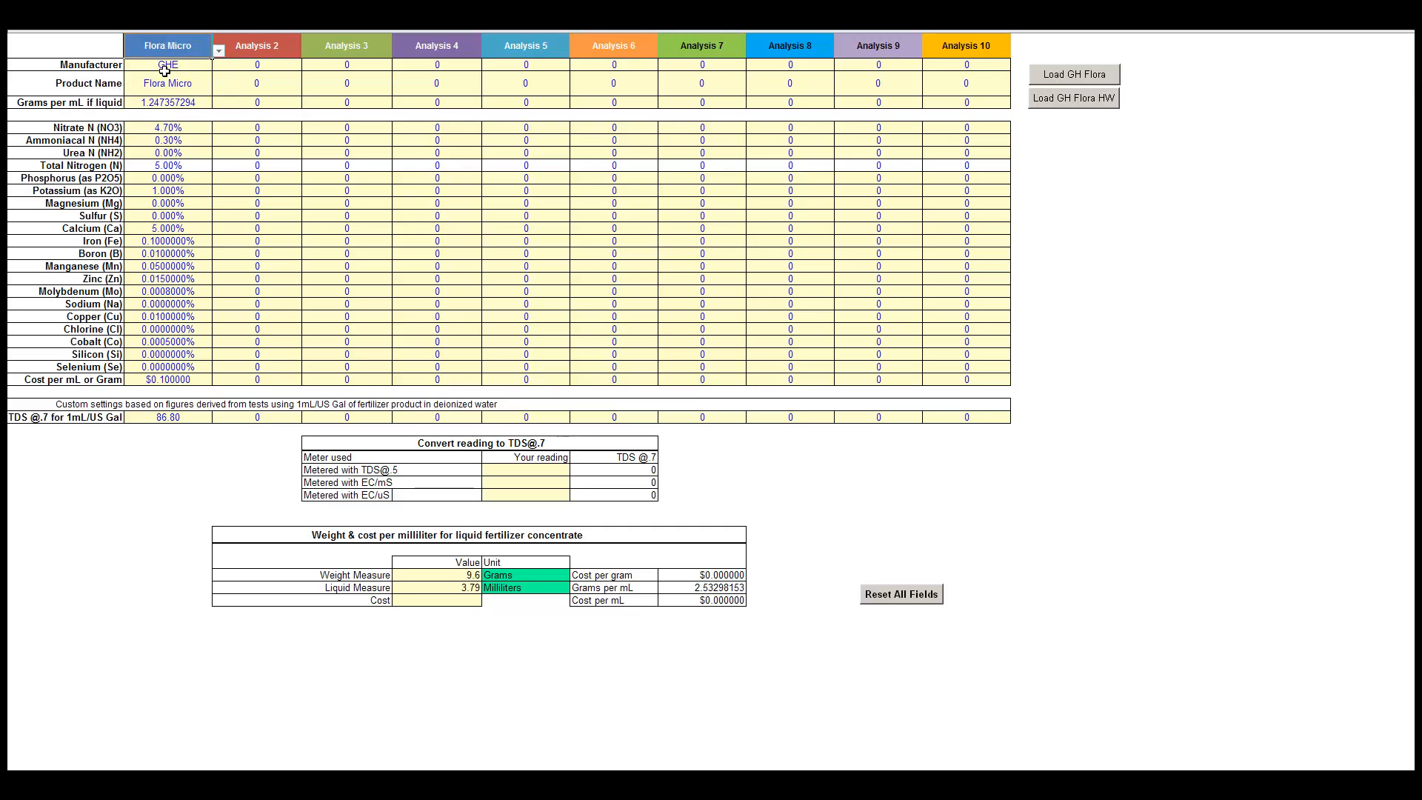
Step: Choose FloraGro as the nutrient for Analysis 2 and Flora Bloom for Analysis 3
left_click(279, 46)
left_click(311, 52)
left_click(253, 94)
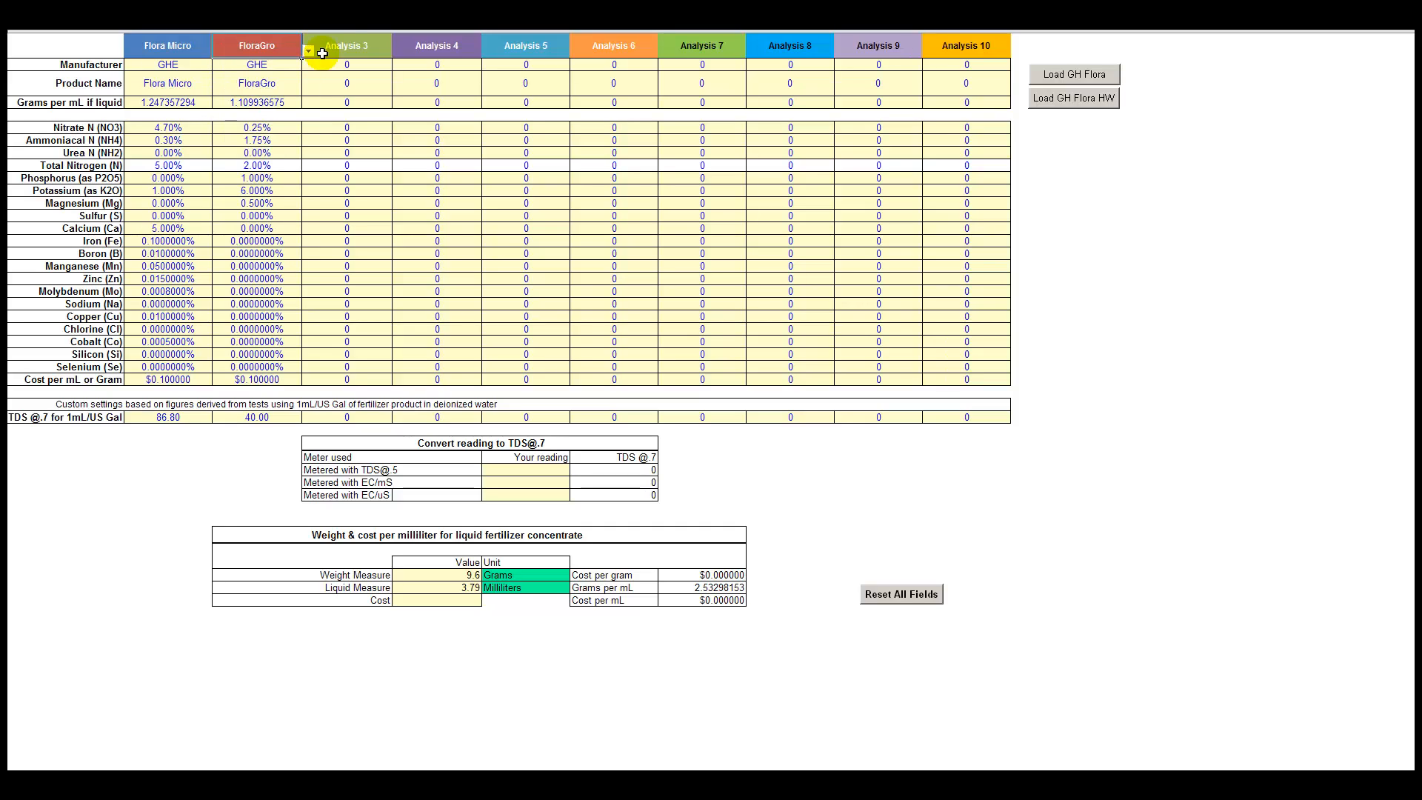
left_click(335, 45)
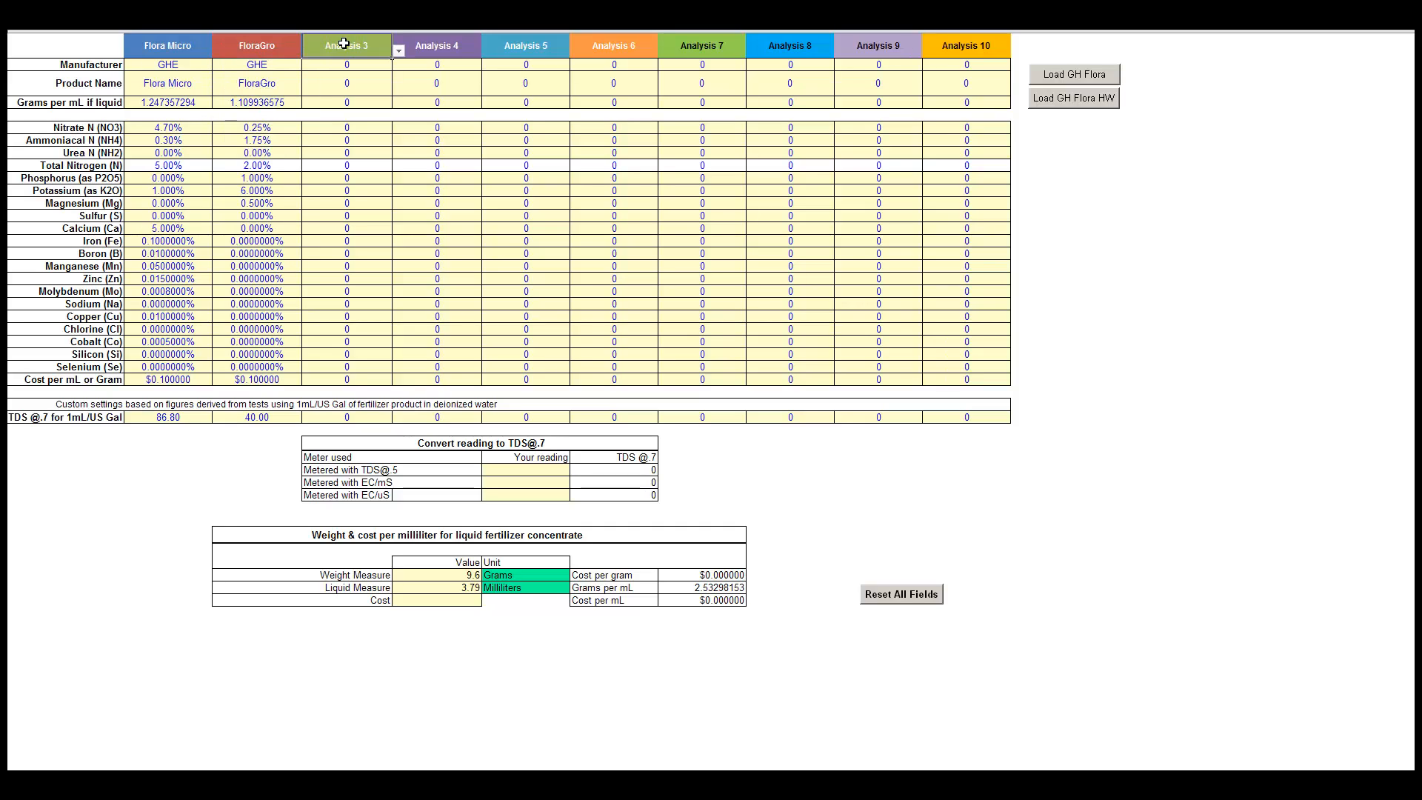
left_click(398, 48)
left_click(345, 103)
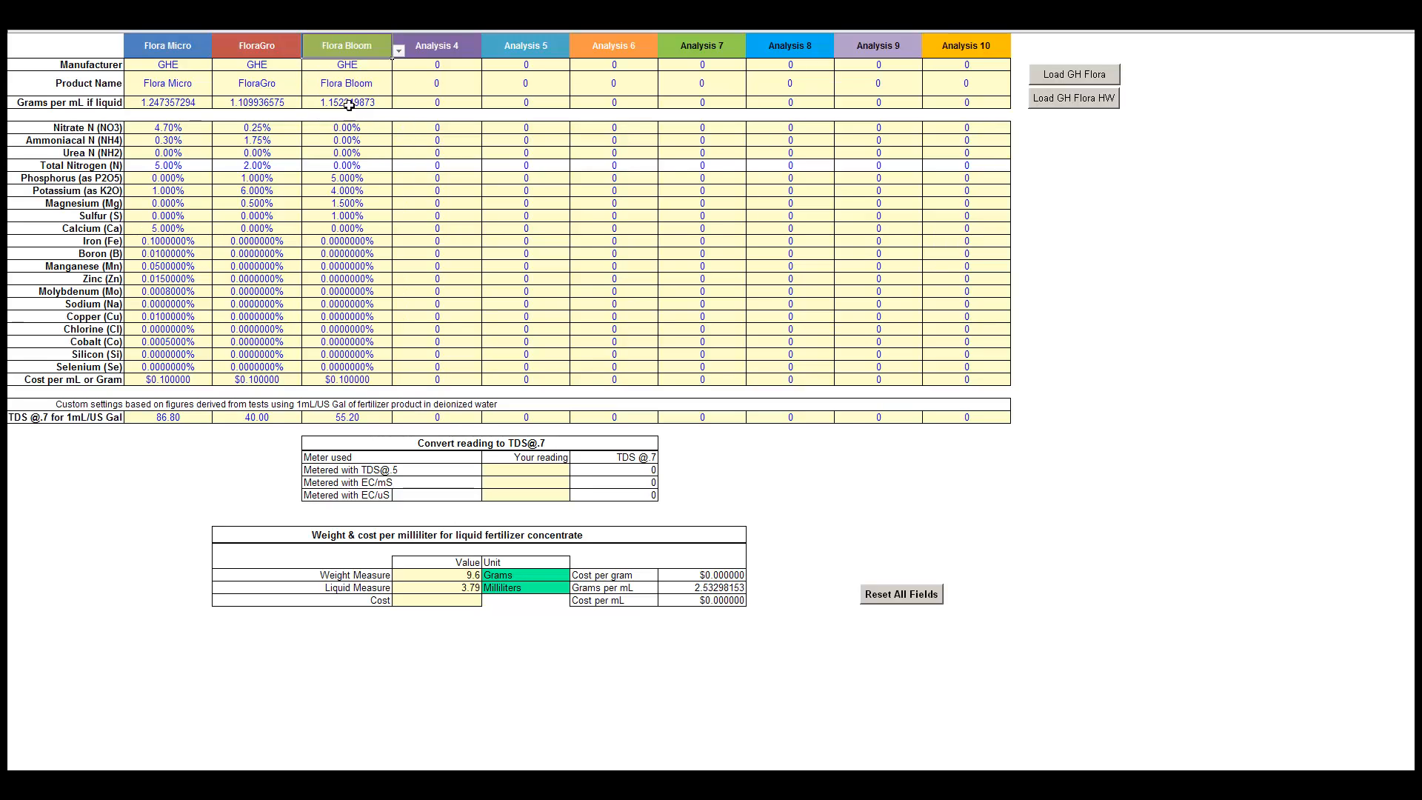
Step: Reset all analysis fields and load the preset GH Flora product line
left_click(900, 594)
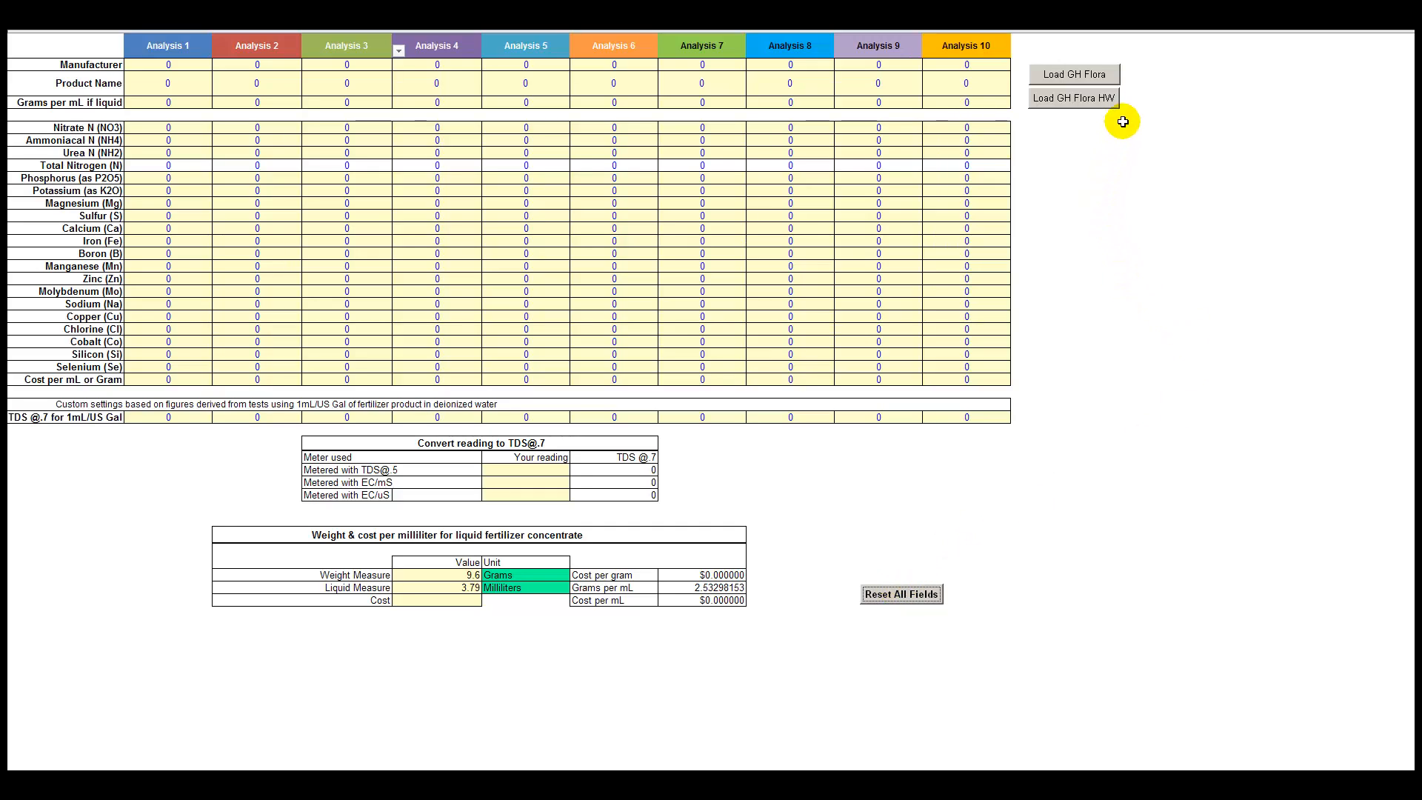
left_click(1105, 75)
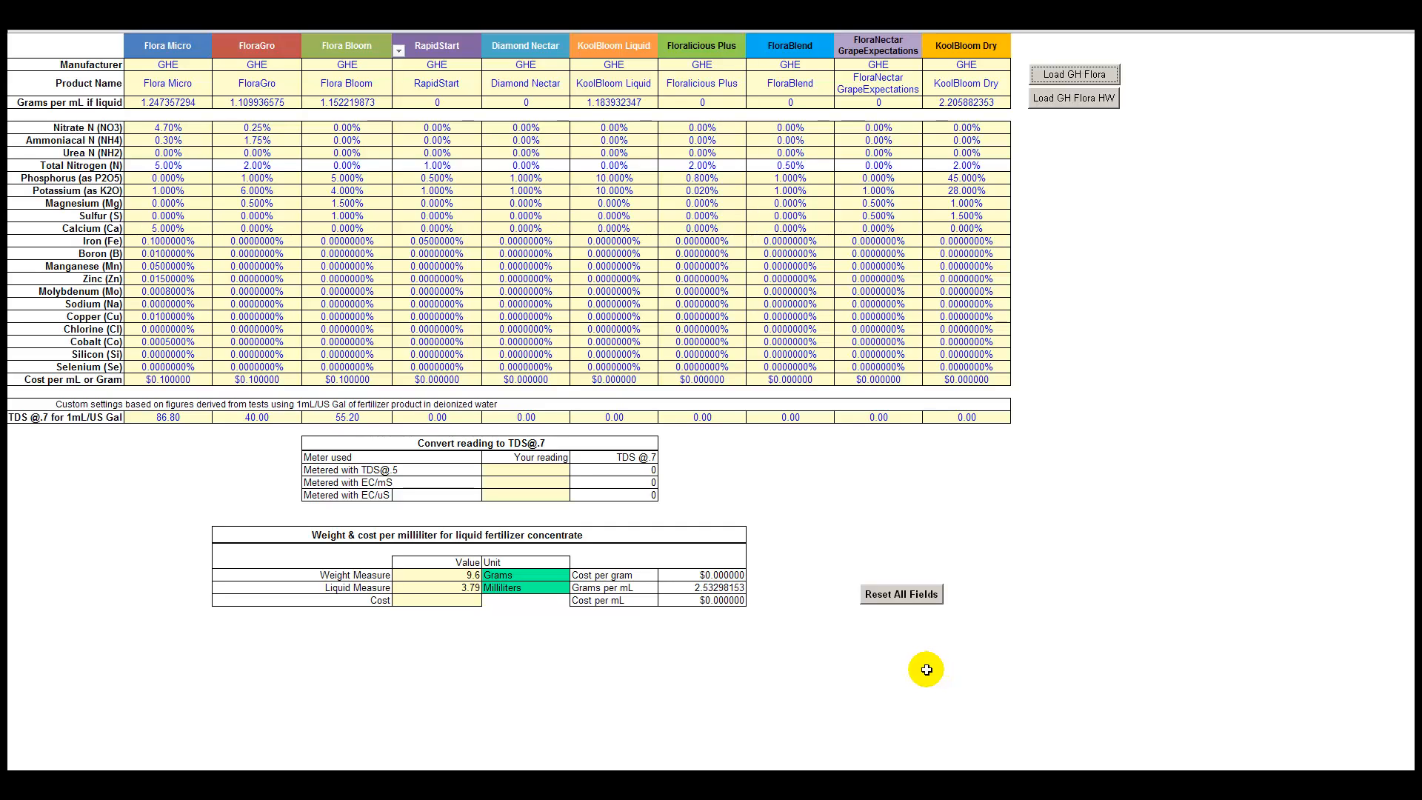
Step: In the crop feeding table, set Flora Micro, FloraGro, Flora Bloom and RapidStart to 2 ml per US Gal for Seedlings Week 1
key("ctrl+Page_Up")
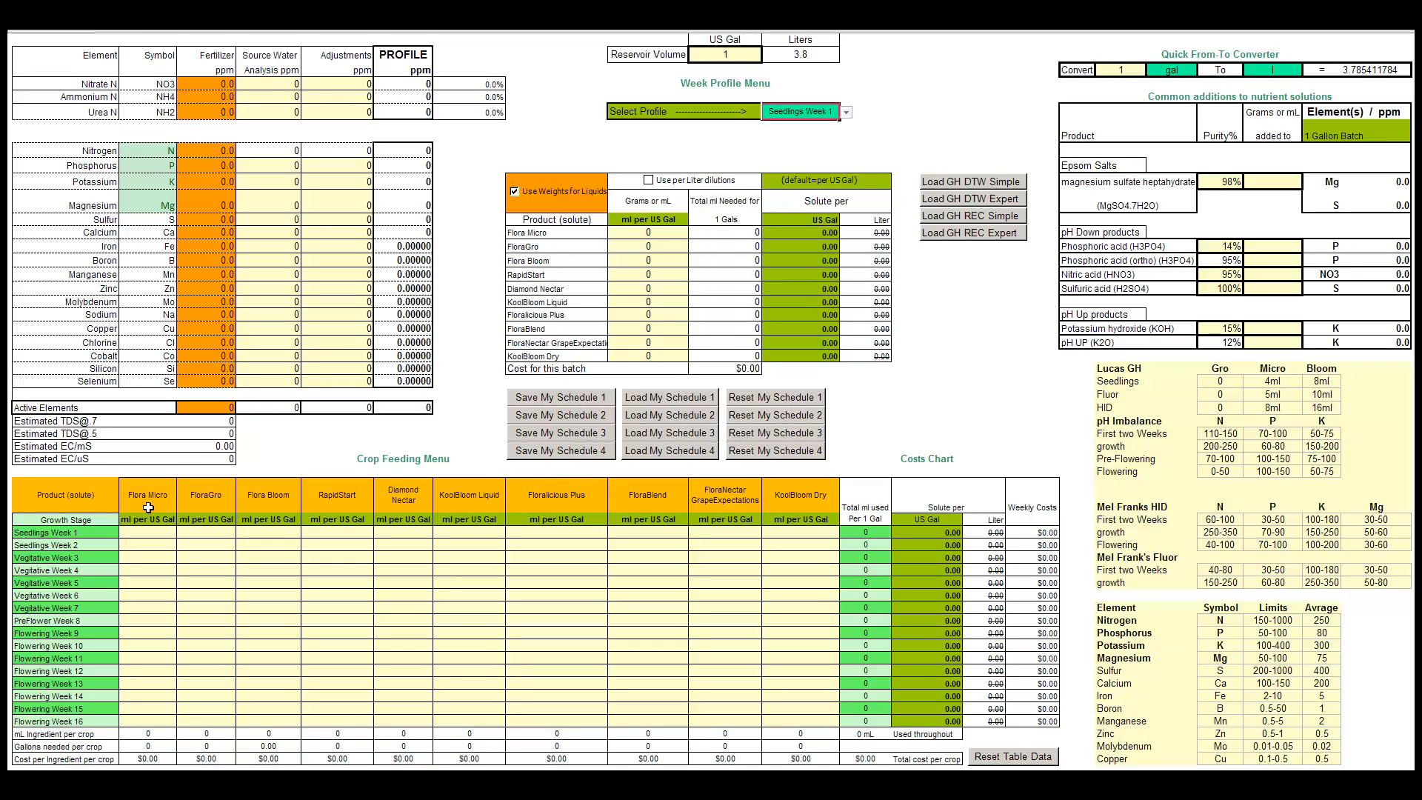
left_click(148, 530)
left_click(149, 531)
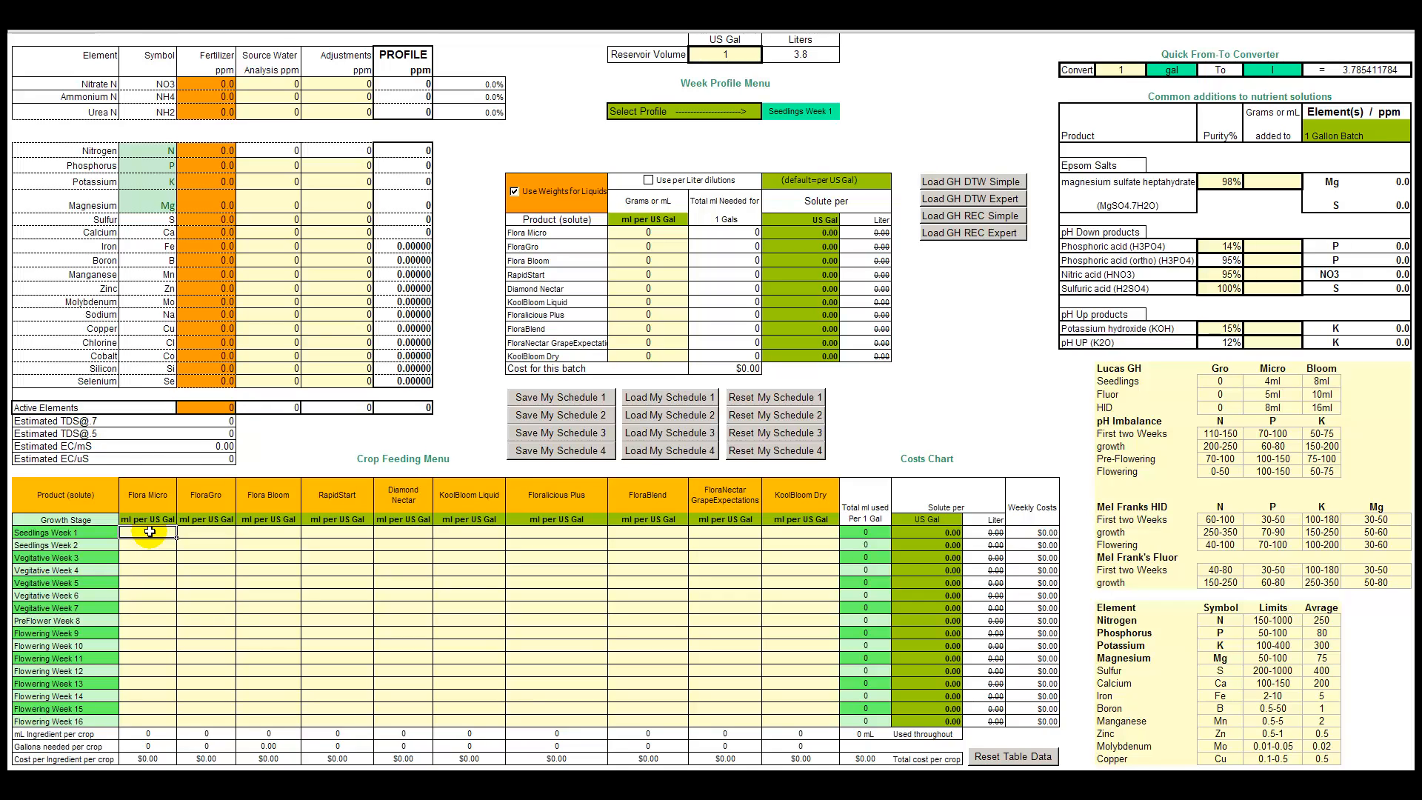
type("2")
key("Tab")
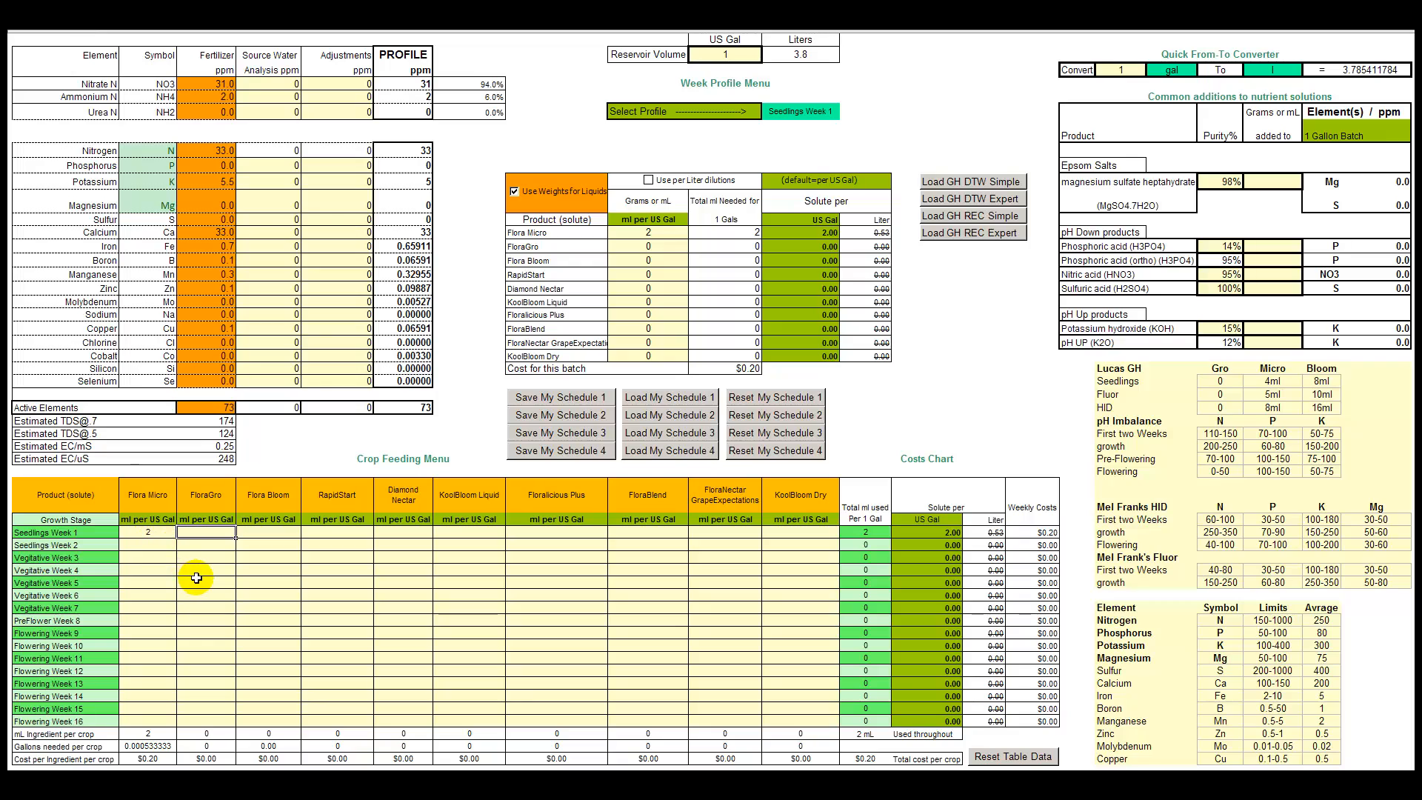
type("2")
key("Tab")
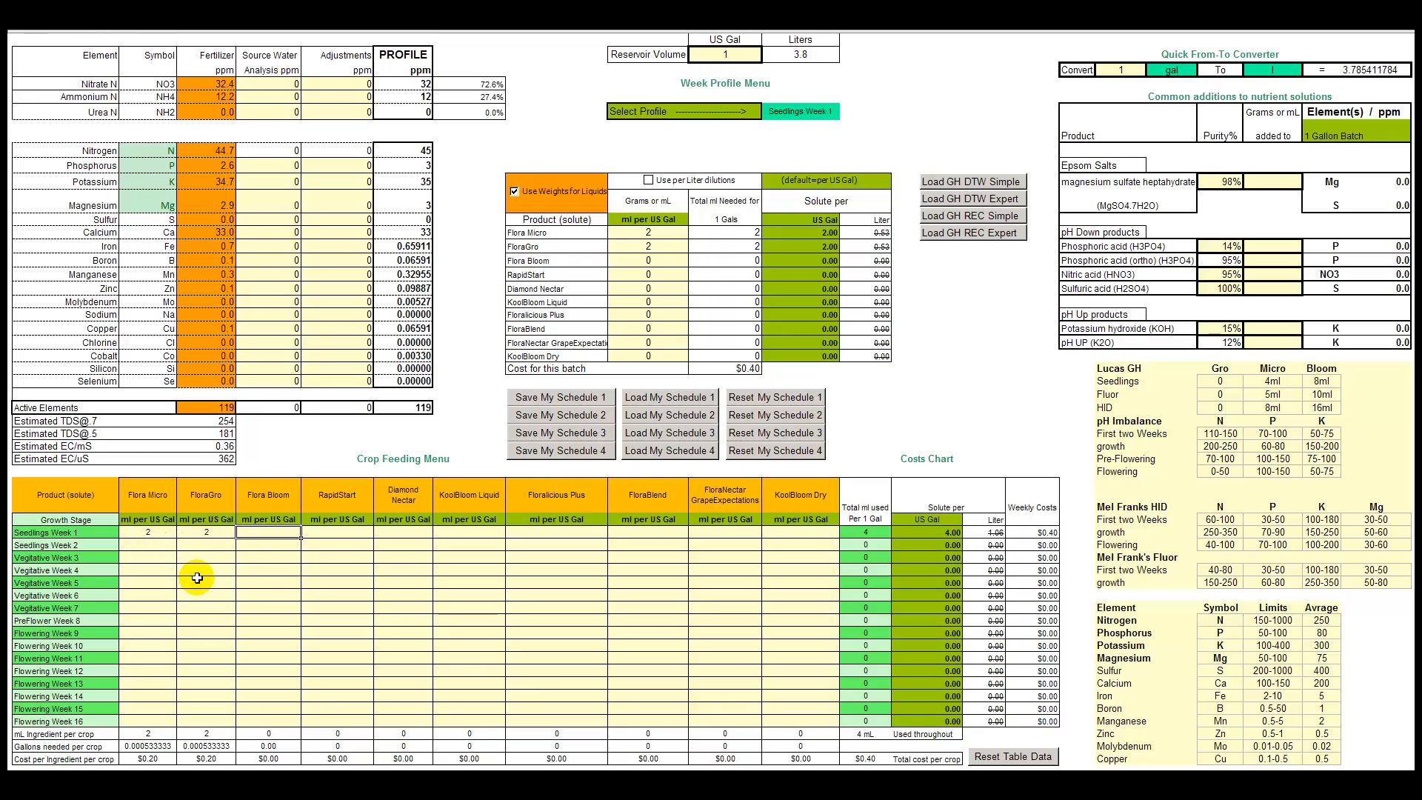
type("2")
key("Tab")
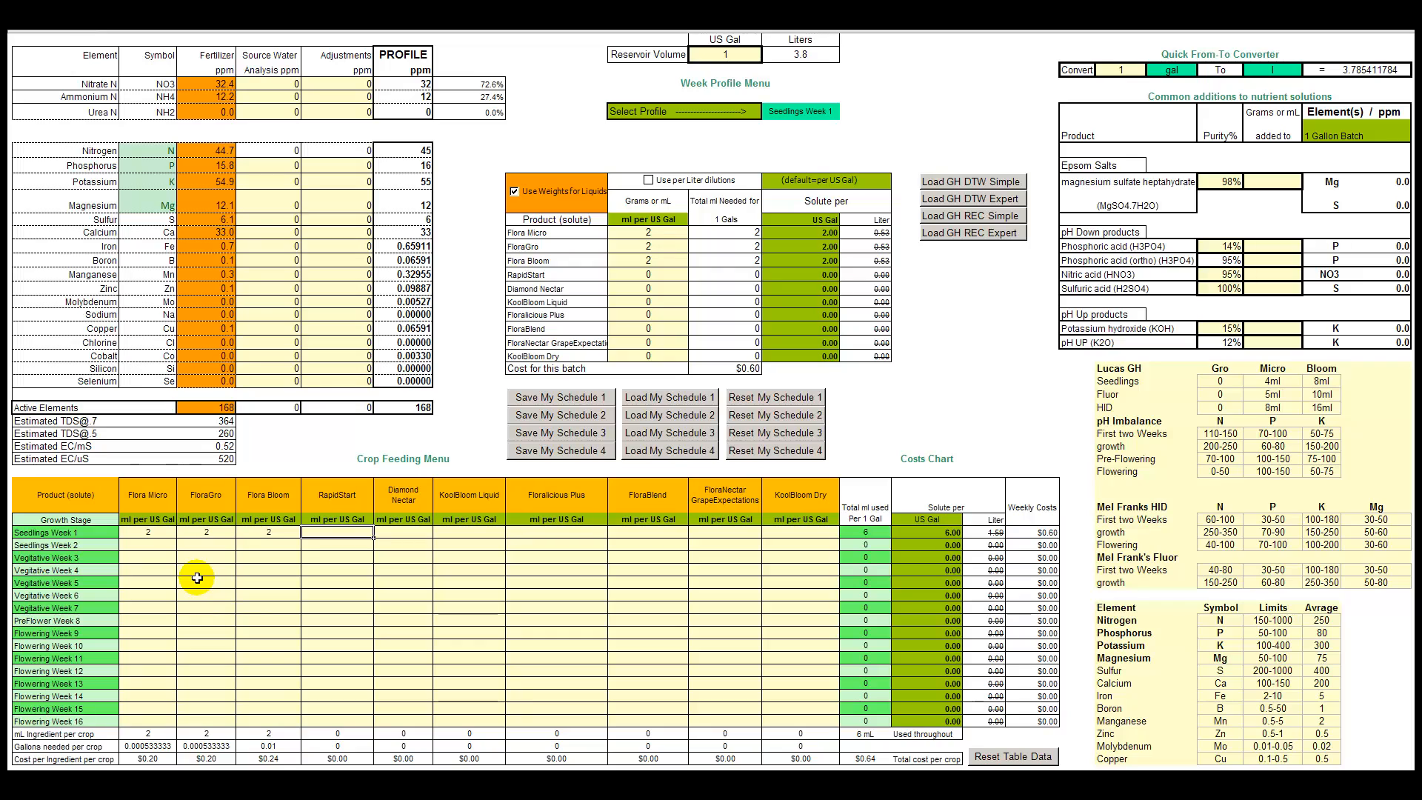
type("2")
key("Tab")
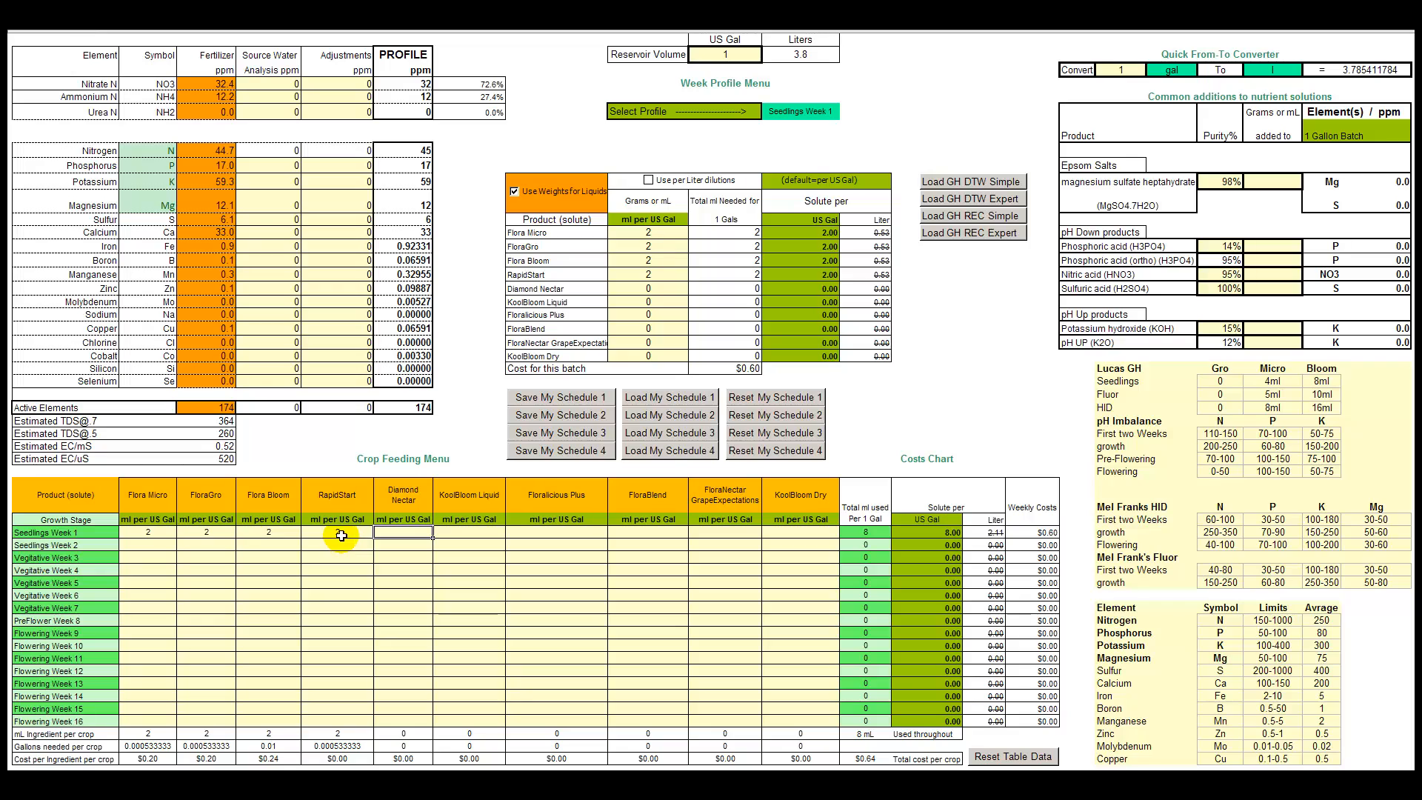
Step: Change the Seedlings Week 1 doses to 6 ml Flora Bloom, 4 ml FloraGro and 6 ml Flora Micro per US Gal
left_click(280, 533)
left_click(280, 532)
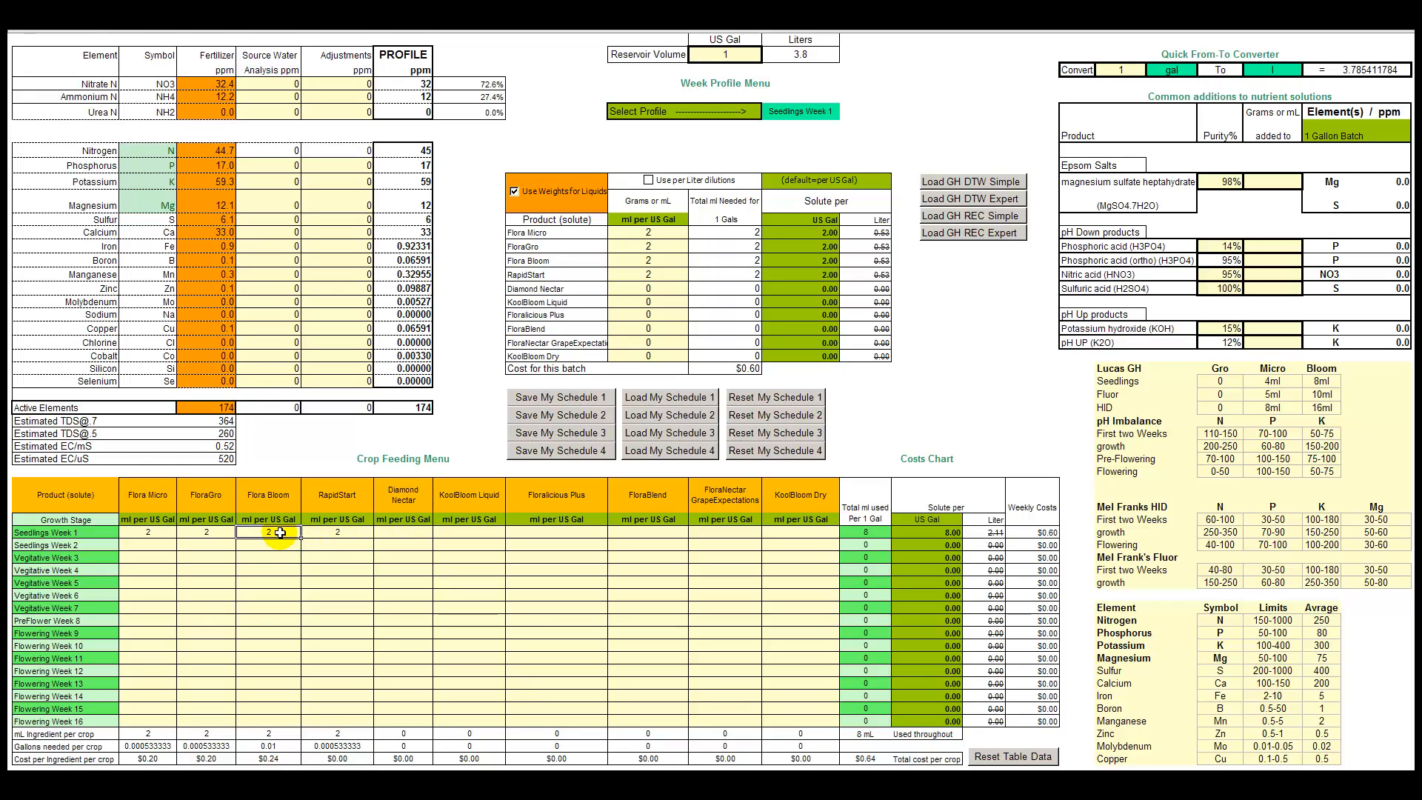
type("6")
left_click(222, 535)
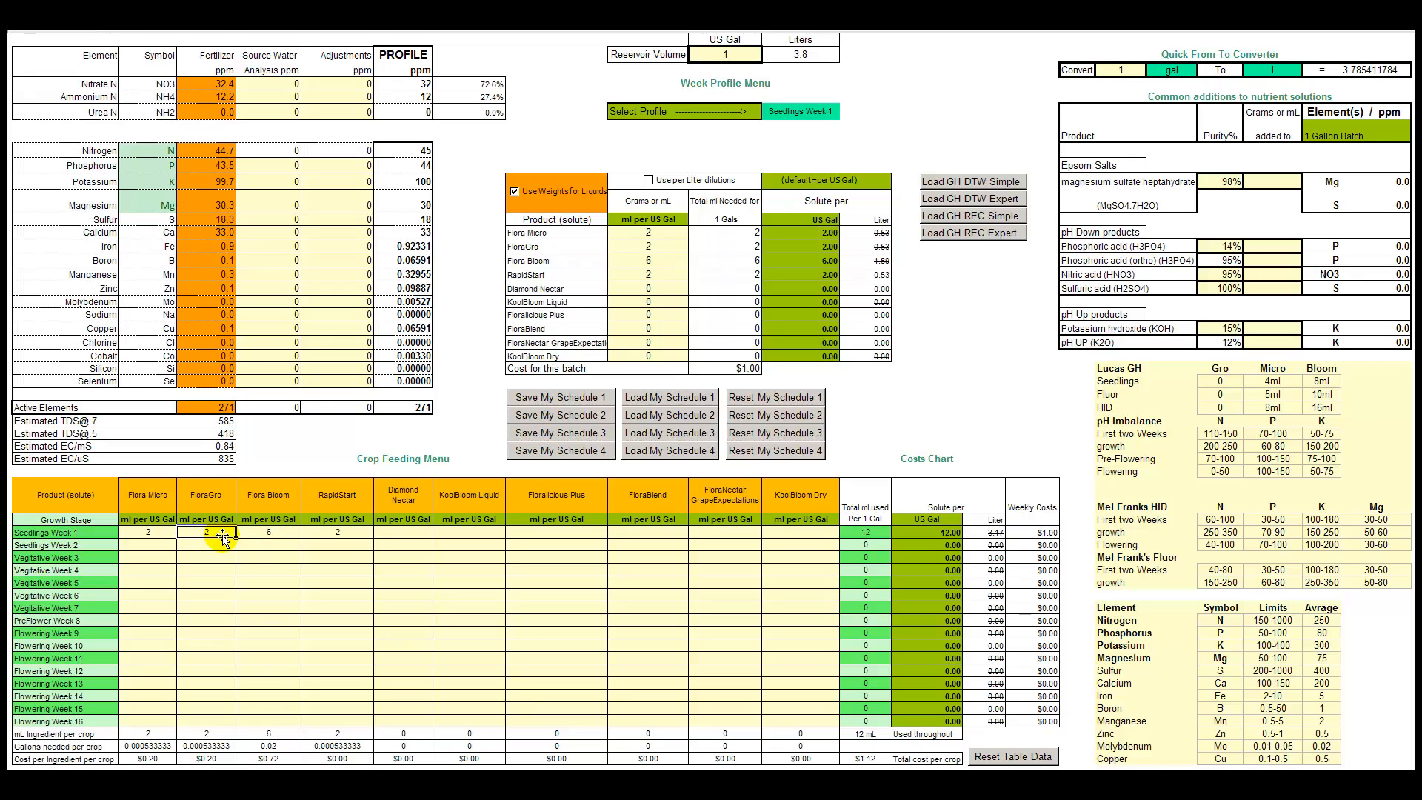
type("4")
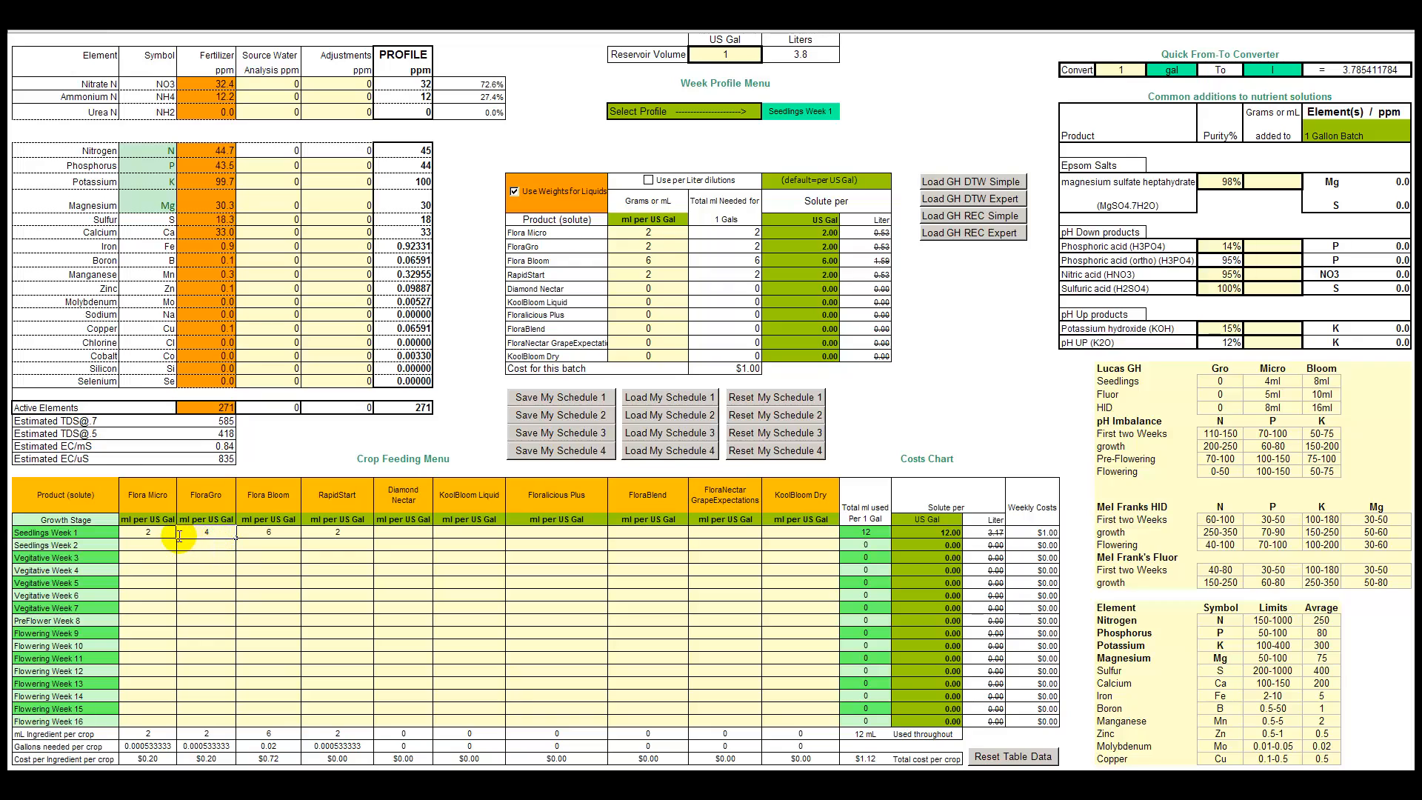
left_click(160, 537)
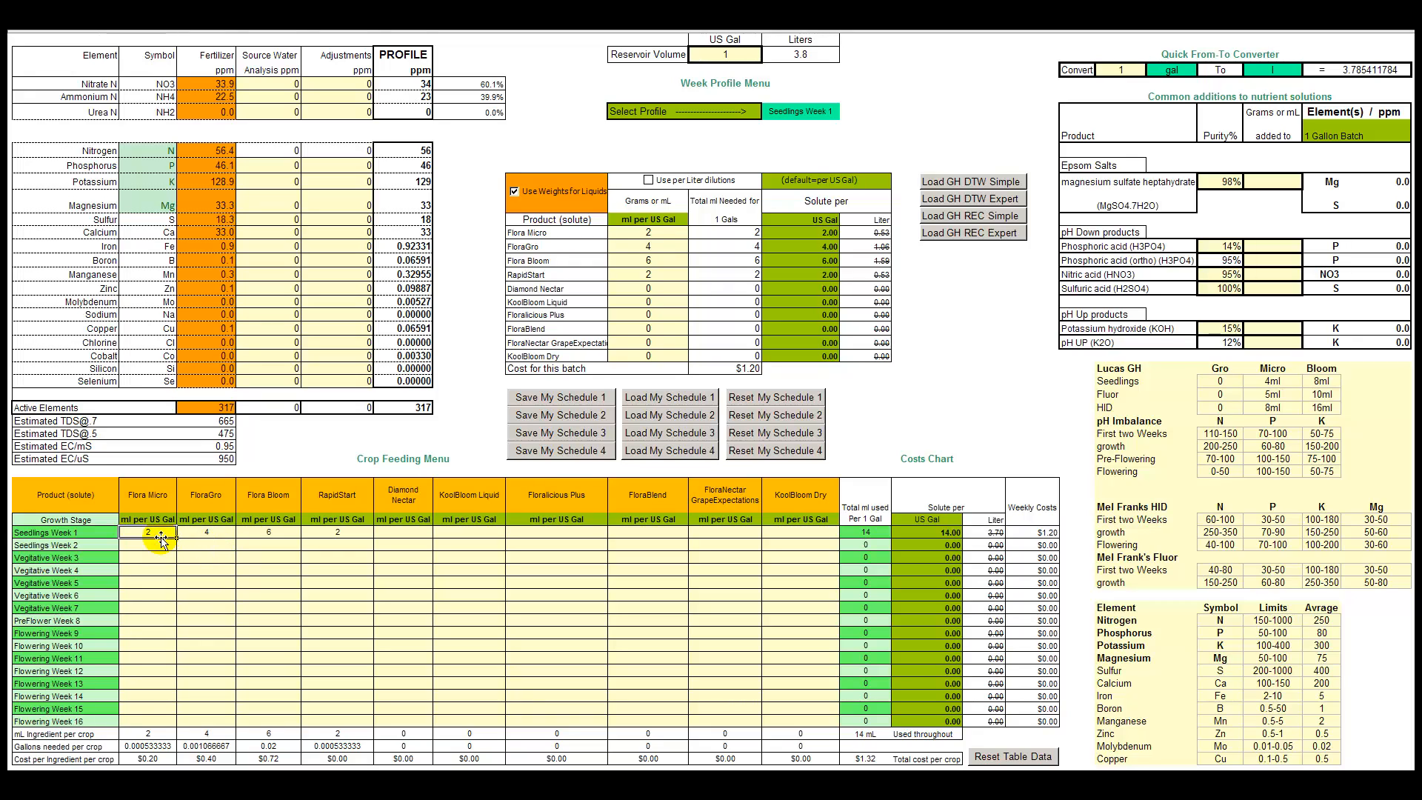
type("6")
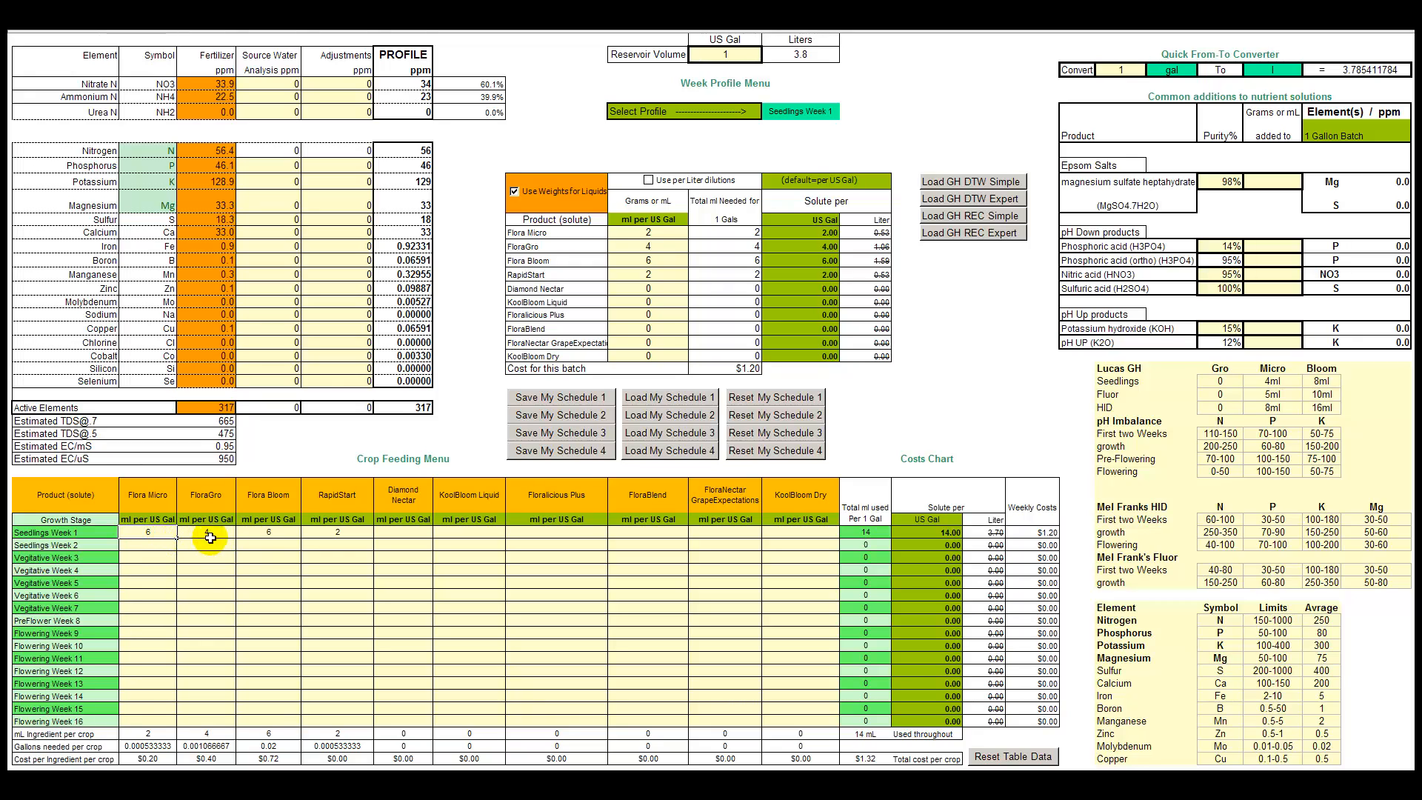
left_click(309, 534)
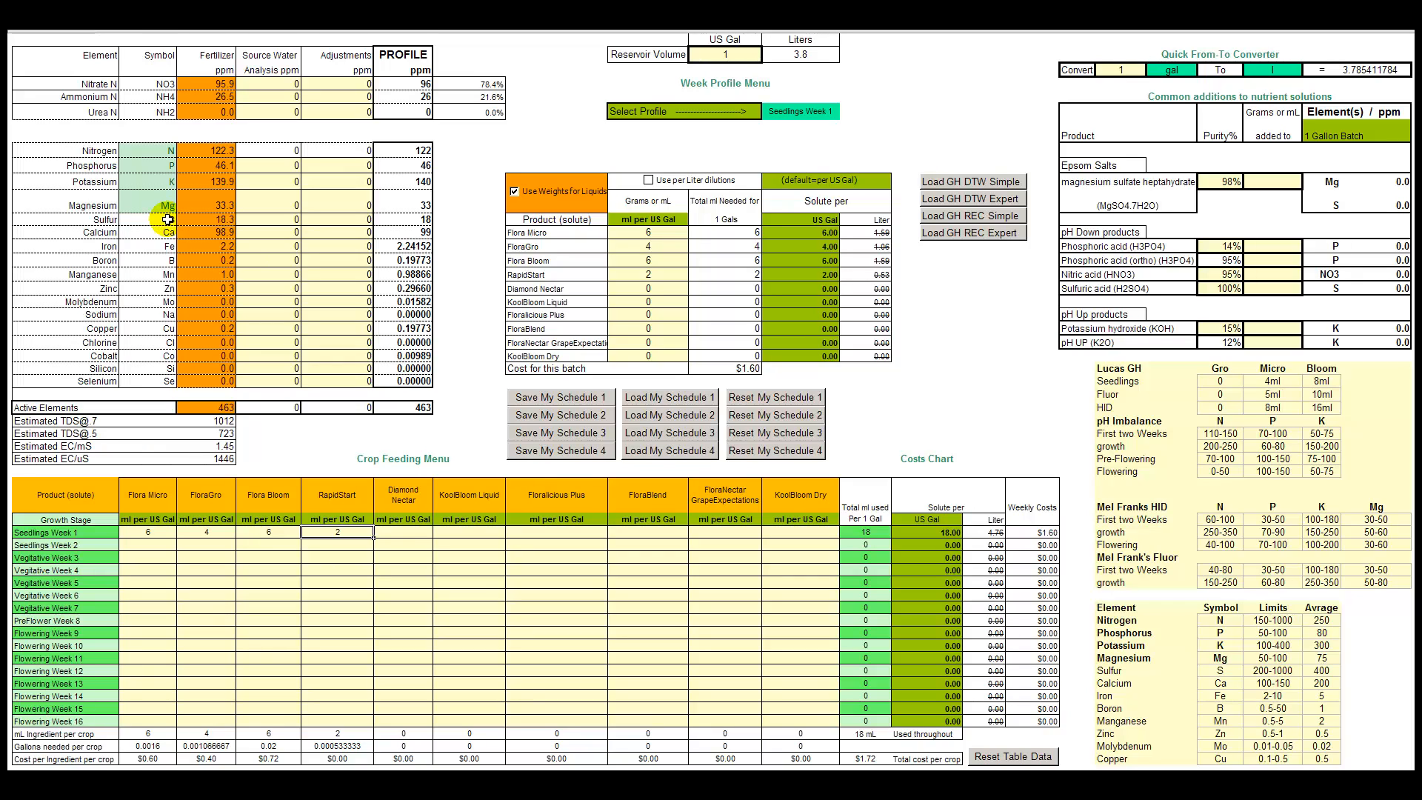
Step: Enter source water analysis values of 5 ppm nitrate nitrogen, 7 ppm phosphorus and 7 ppm magnesium
left_click(277, 85)
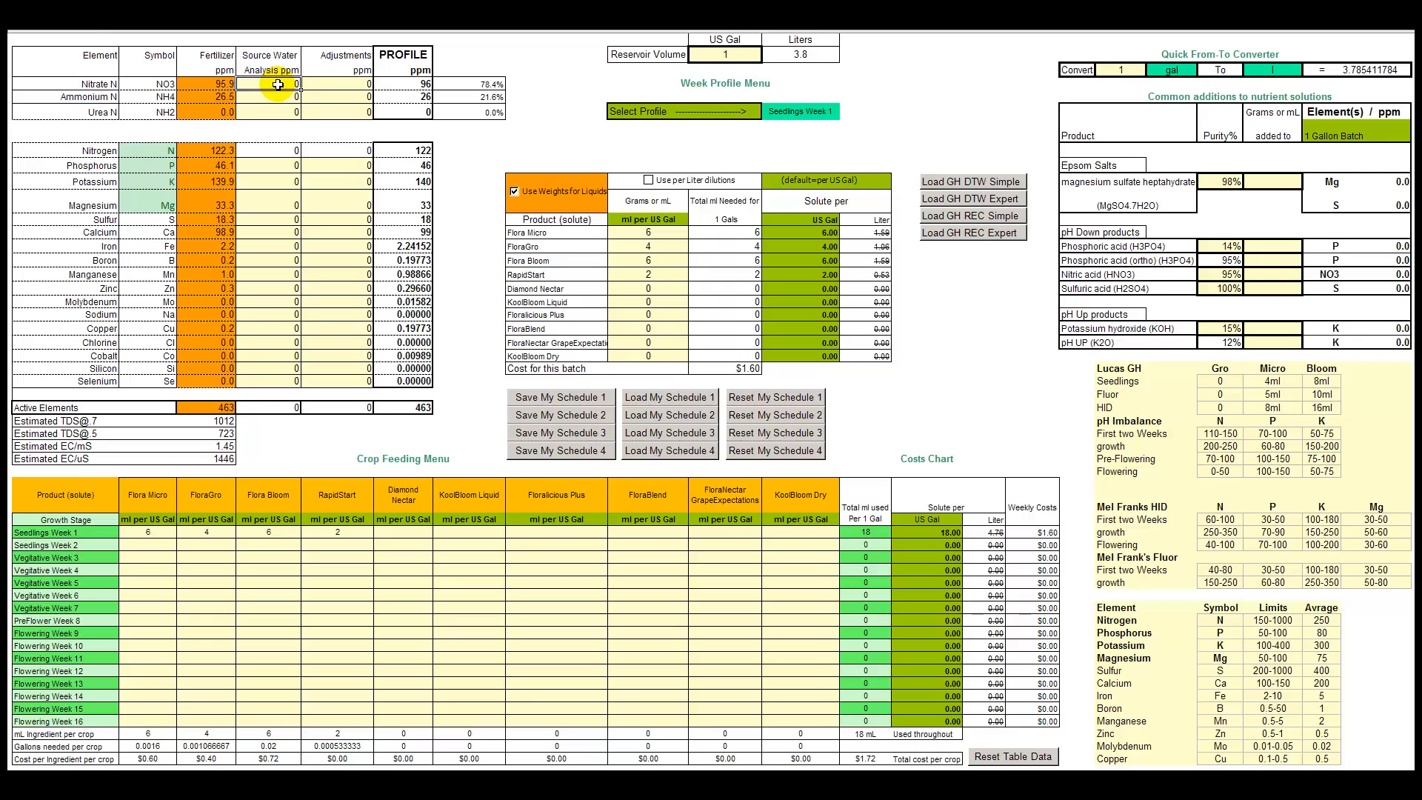
type("5")
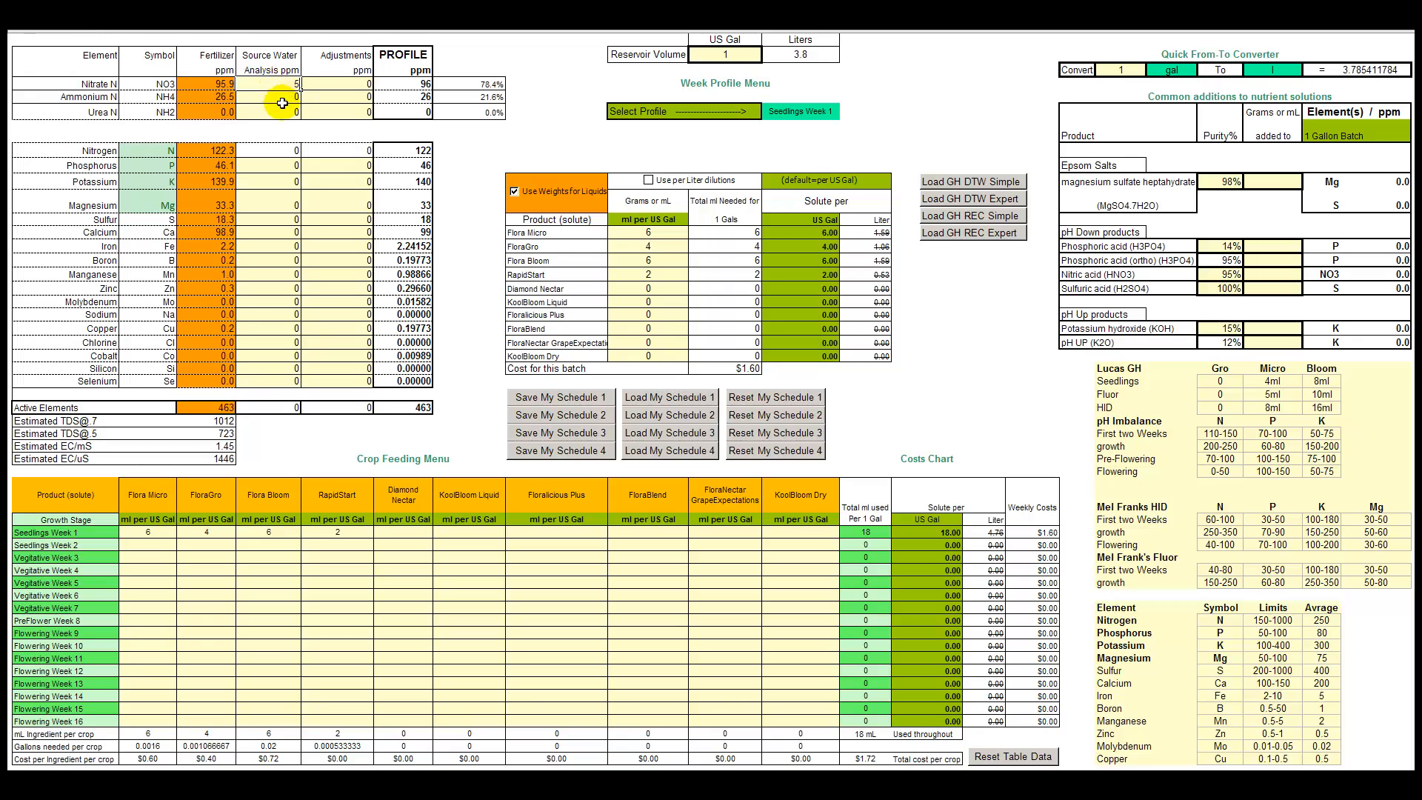
left_click(290, 165)
type("7")
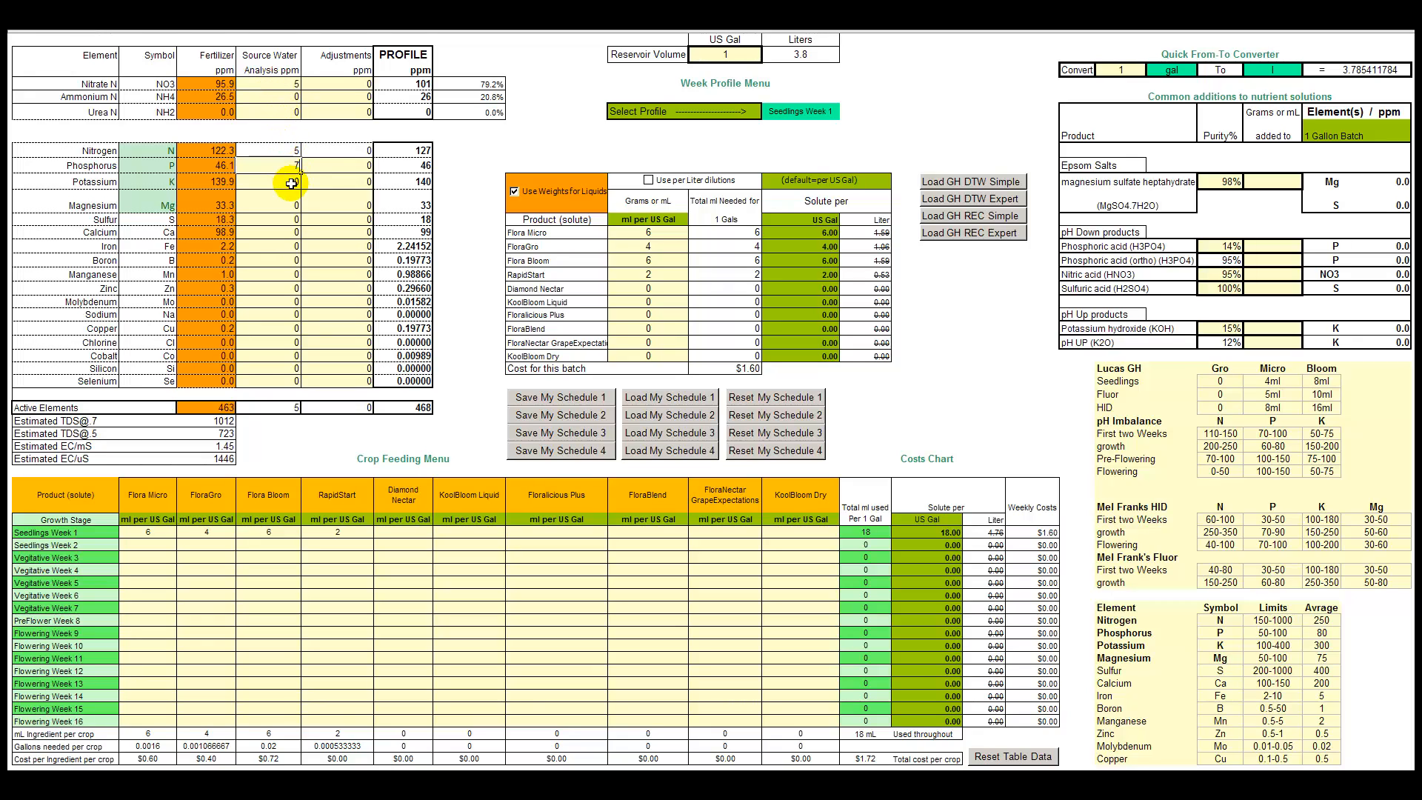
left_click(286, 207)
type("7")
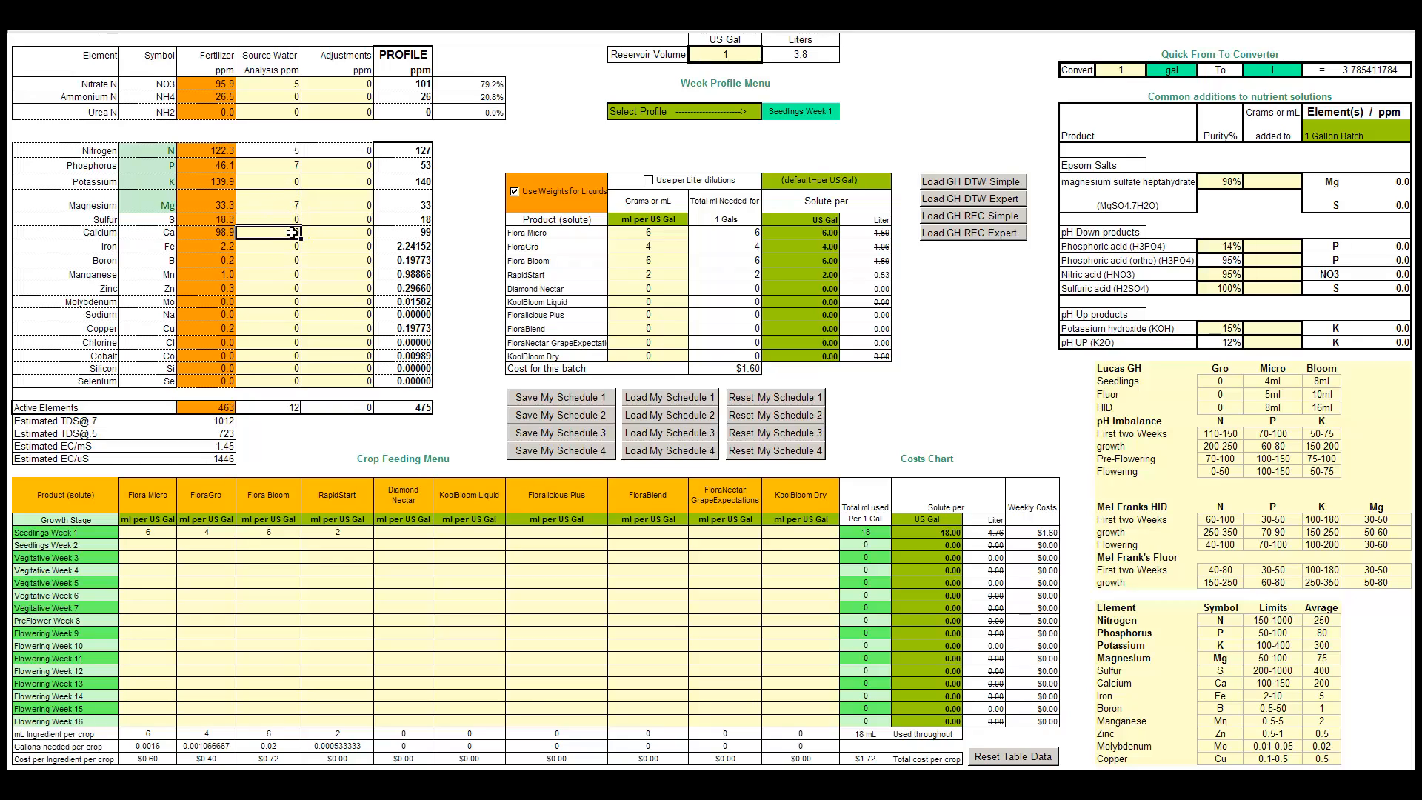
Step: Enter adjustments of 5 ppm for ammonium nitrogen and 5 ppm for magnesium in the nutrient profile
left_click(290, 232)
left_click(348, 99)
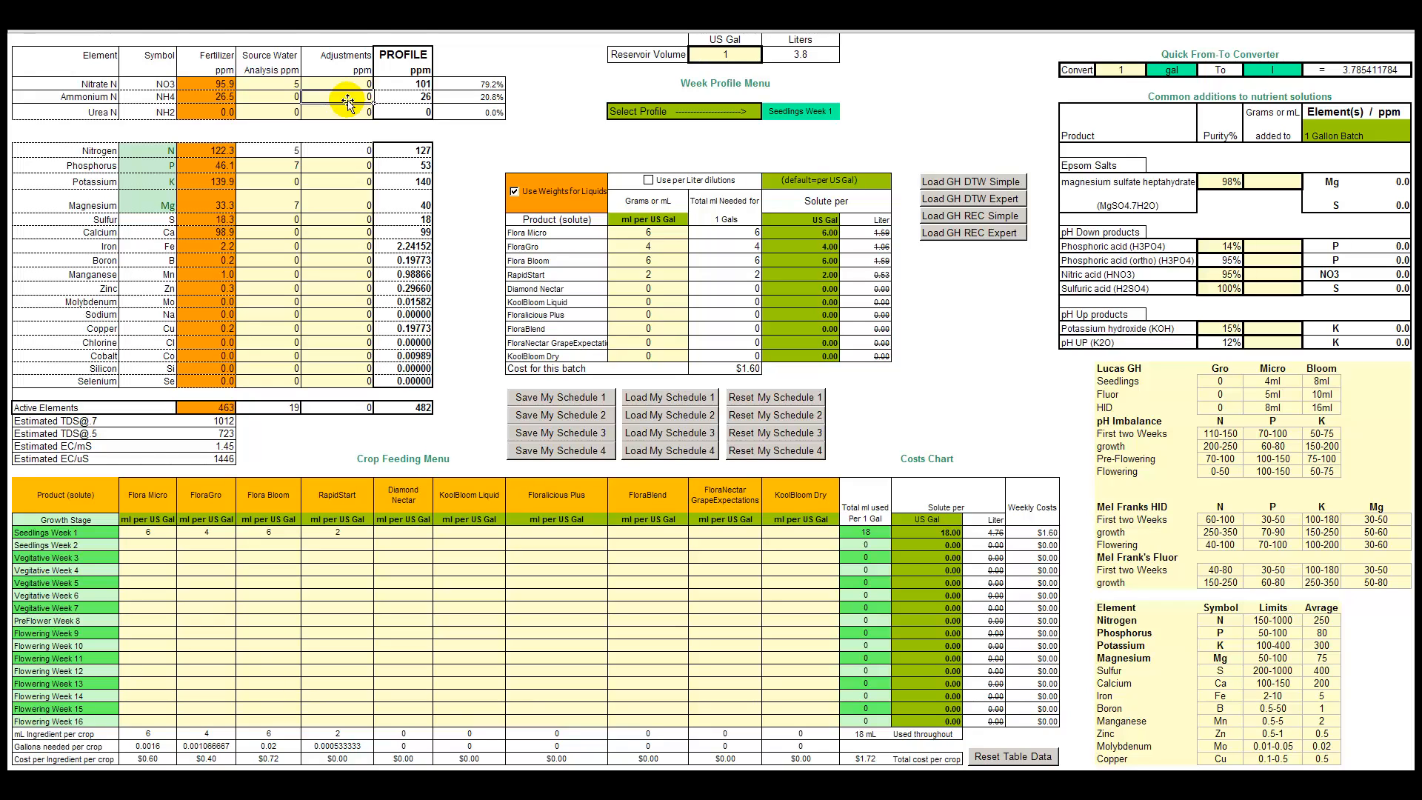
type("5")
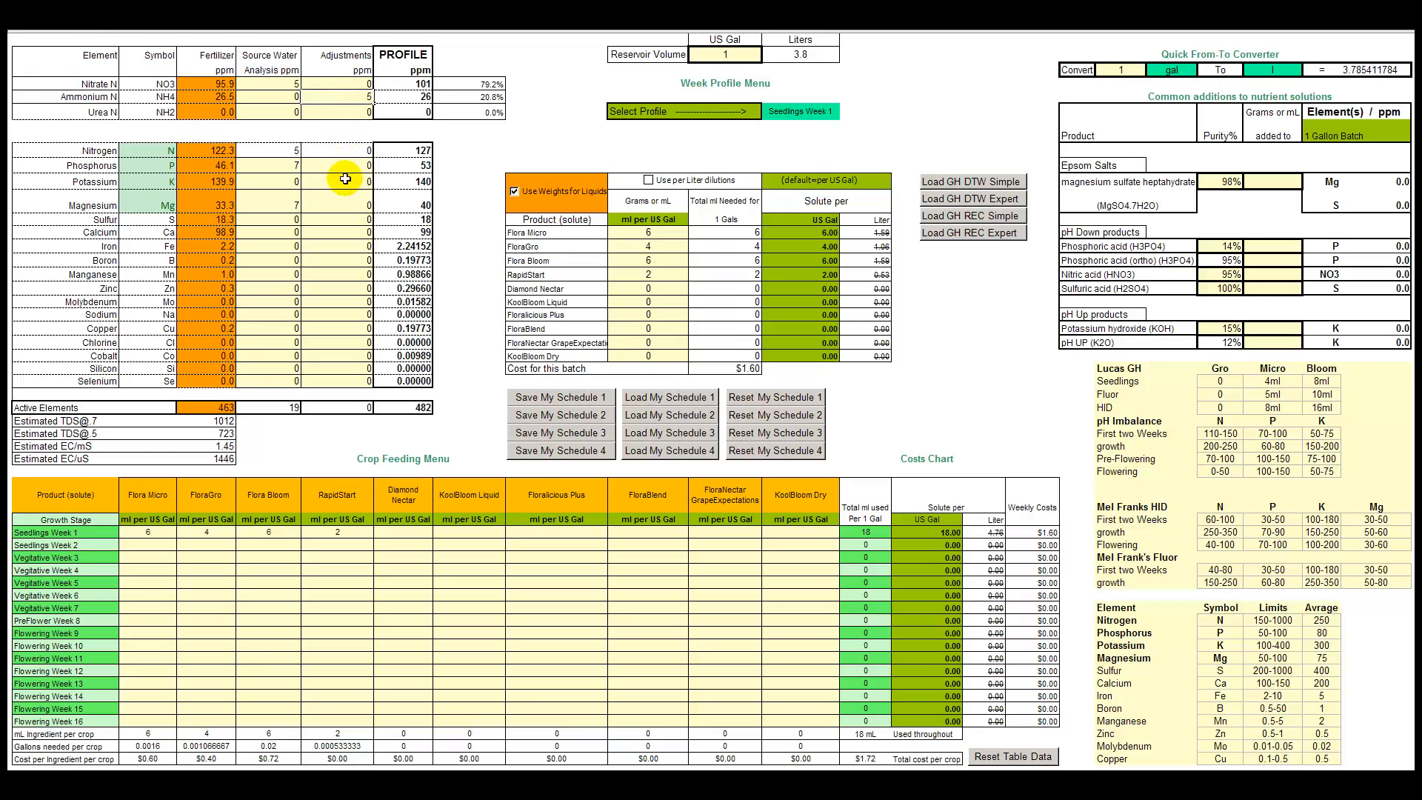
left_click(338, 279)
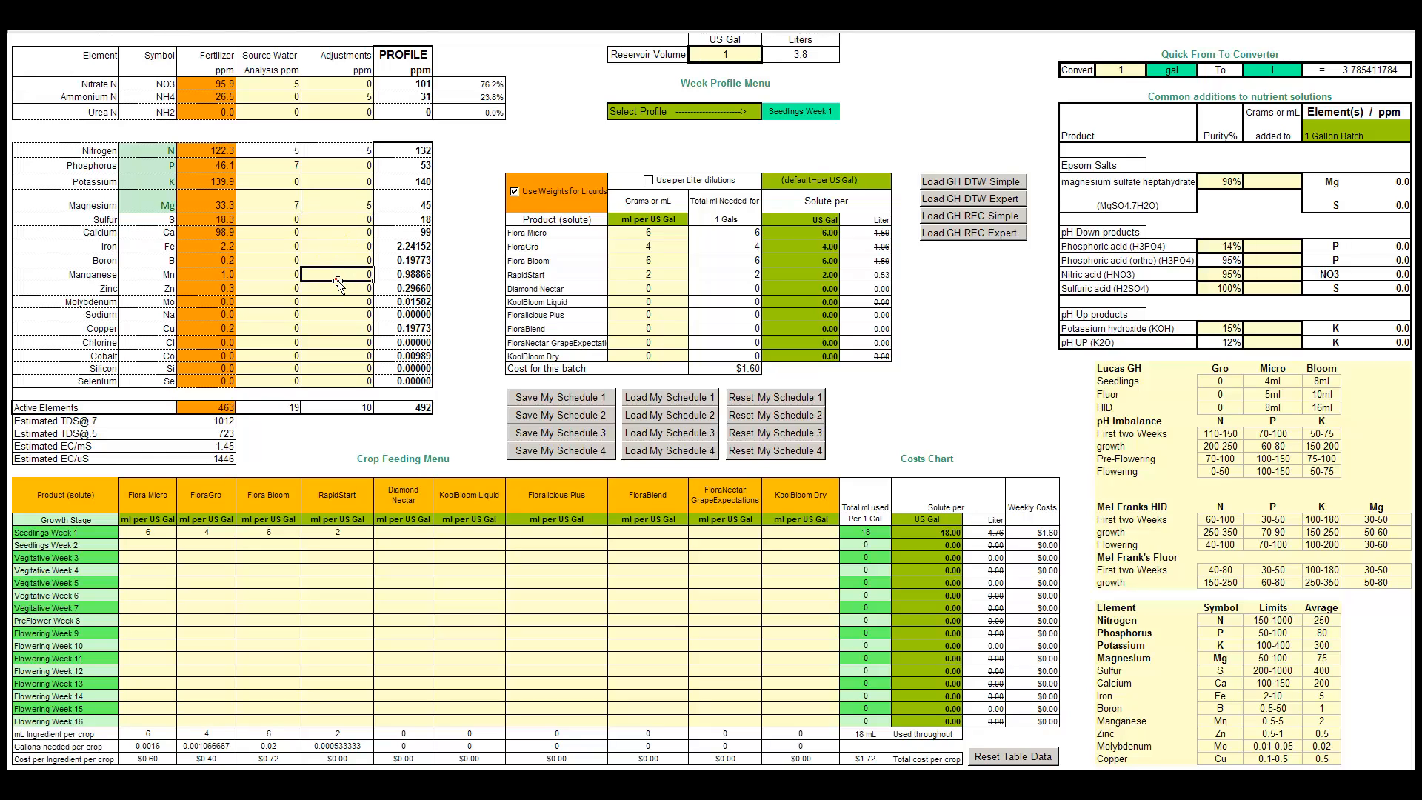
Step: Replace the table data with the preset GH DTW Simple schedule and select the Seedlings Week 1 profile
left_click(1014, 757)
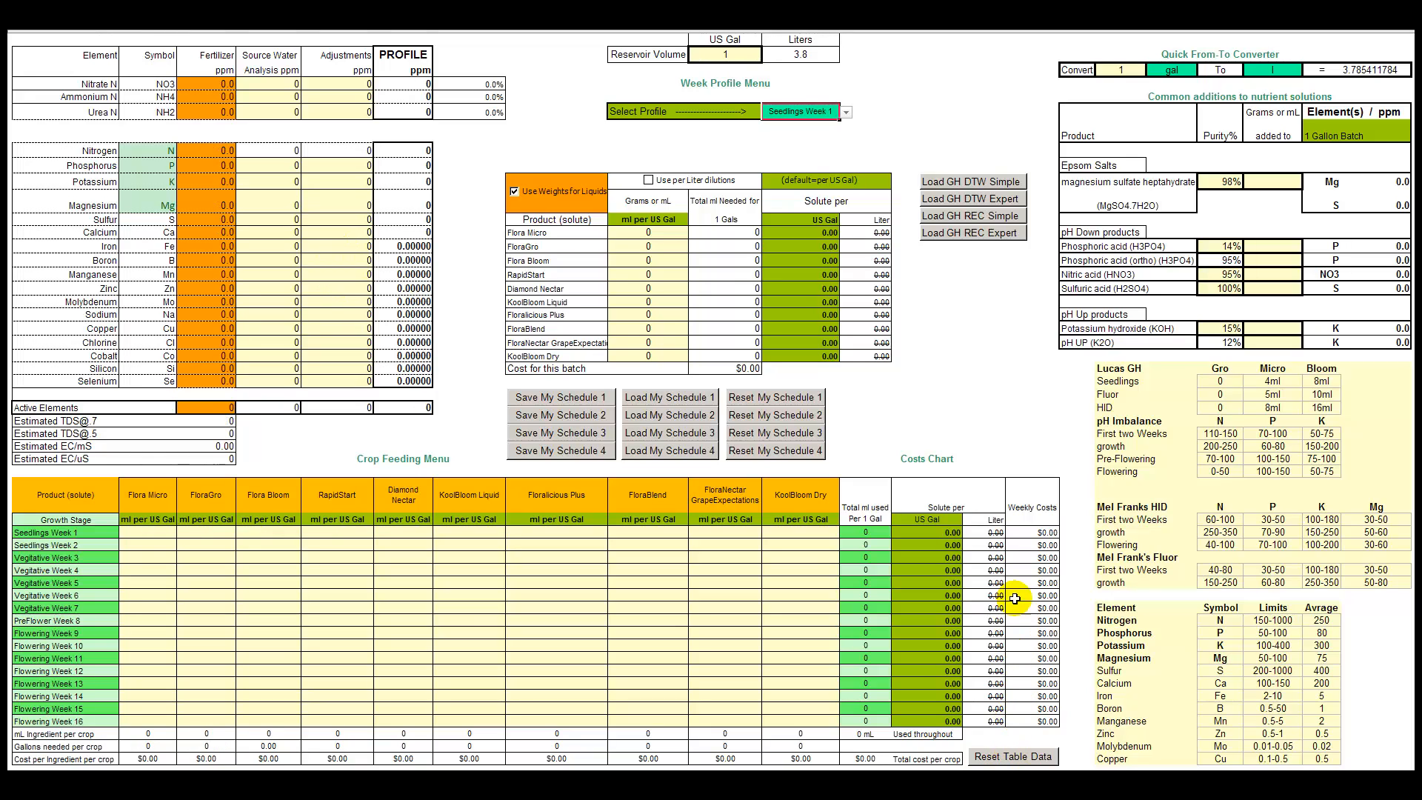
left_click(980, 185)
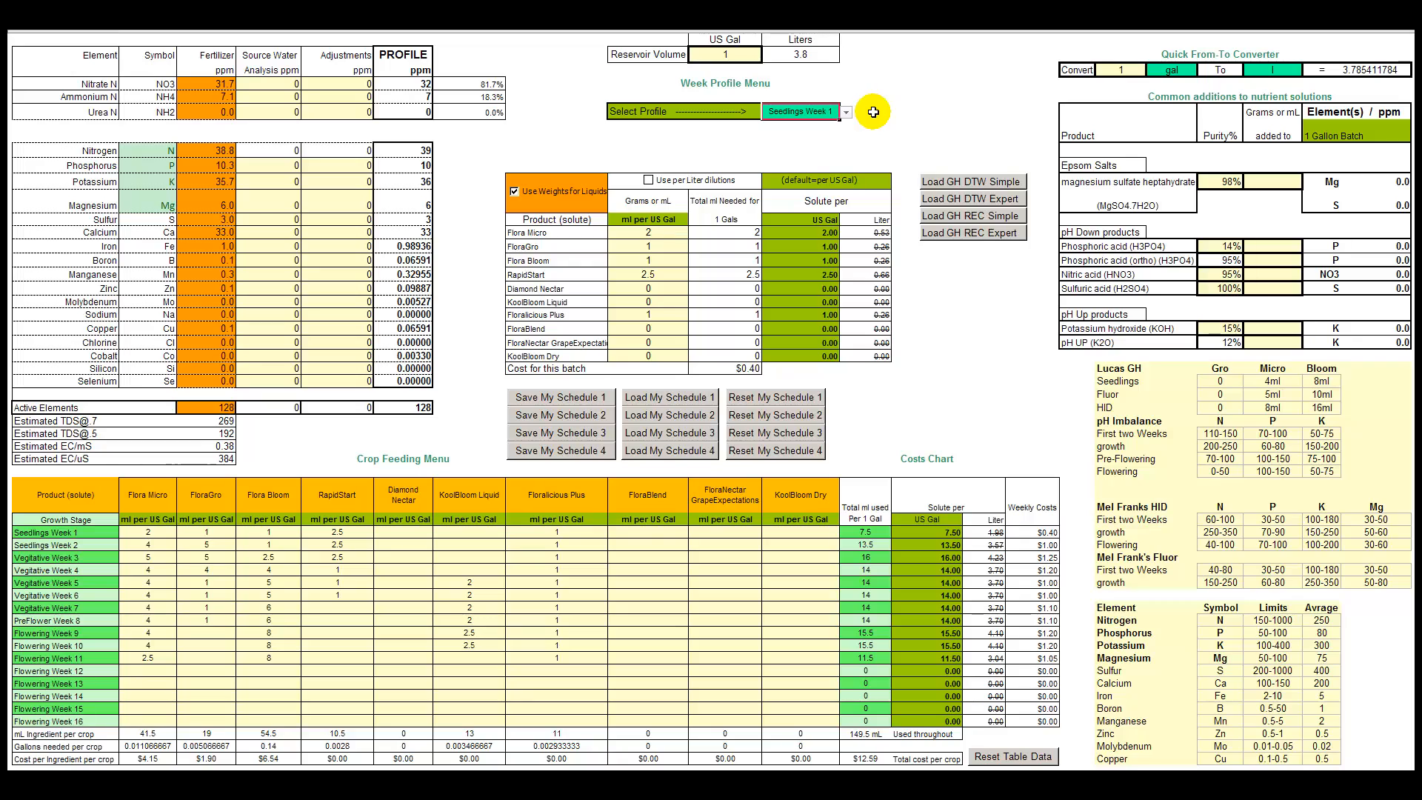
left_click(846, 113)
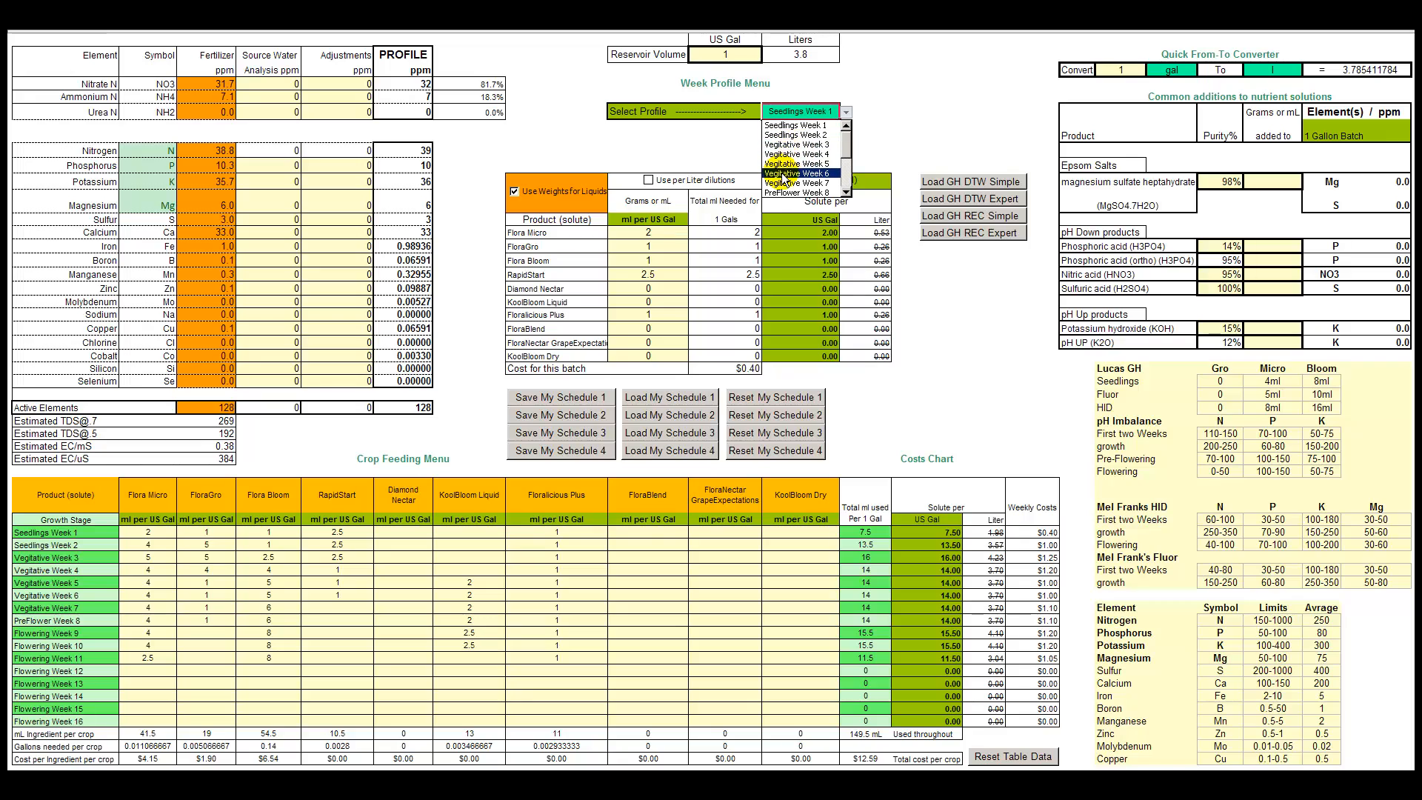
left_click(802, 126)
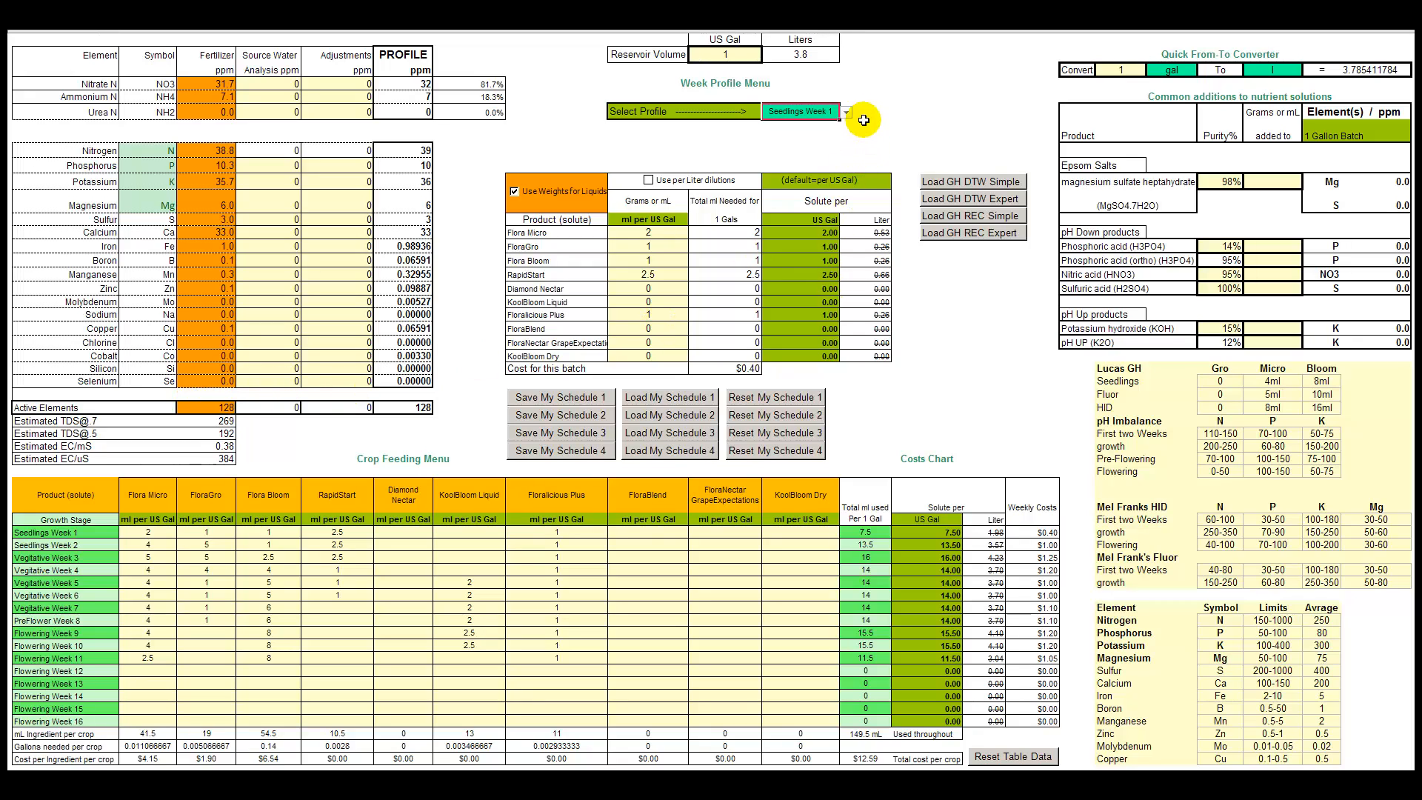
Step: Change the Seedlings Week 1 doses to 3 ml Flora Micro, 4 ml FloraGro, 5 ml Flora Bloom and 7 ml RapidStart per US Gal
left_click(149, 533)
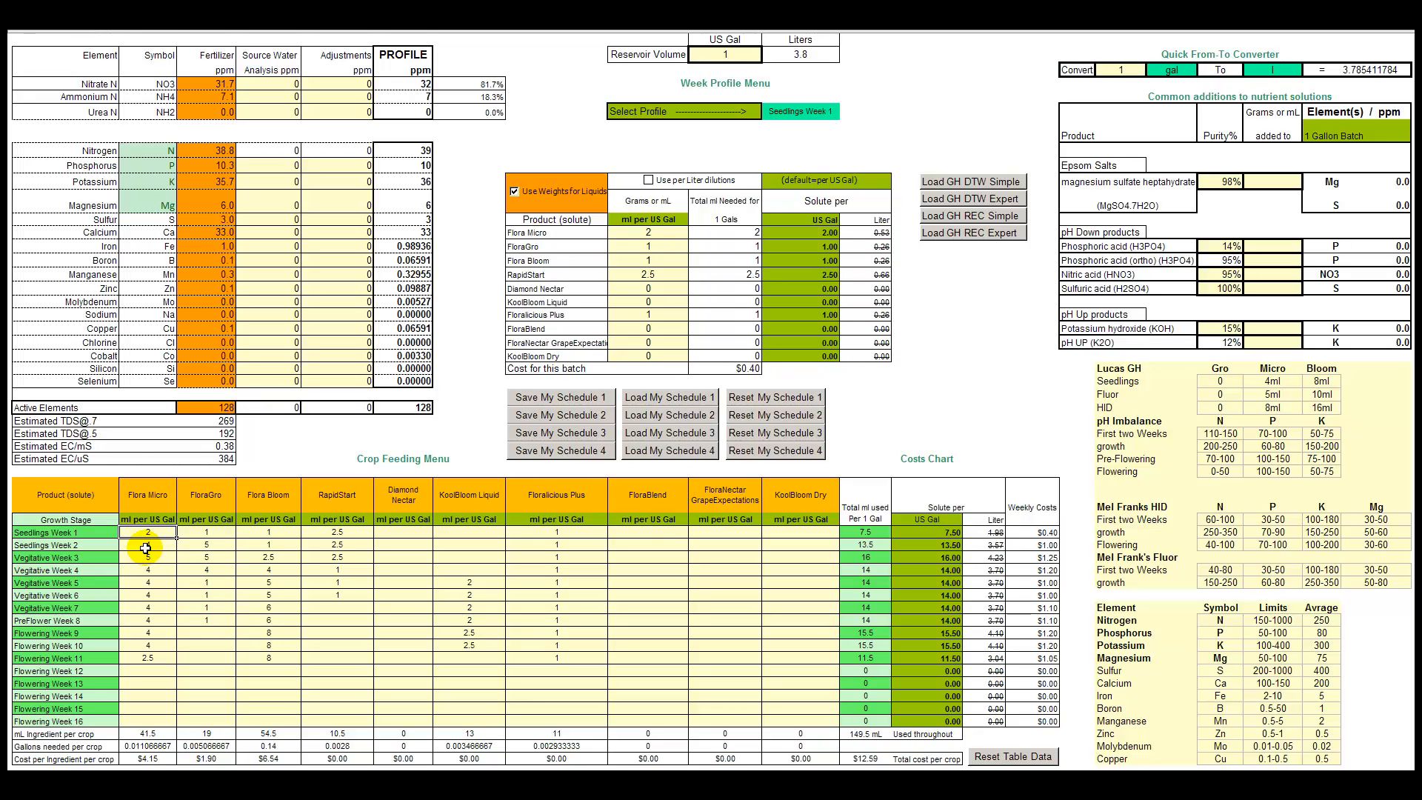
type("3")
key("Tab")
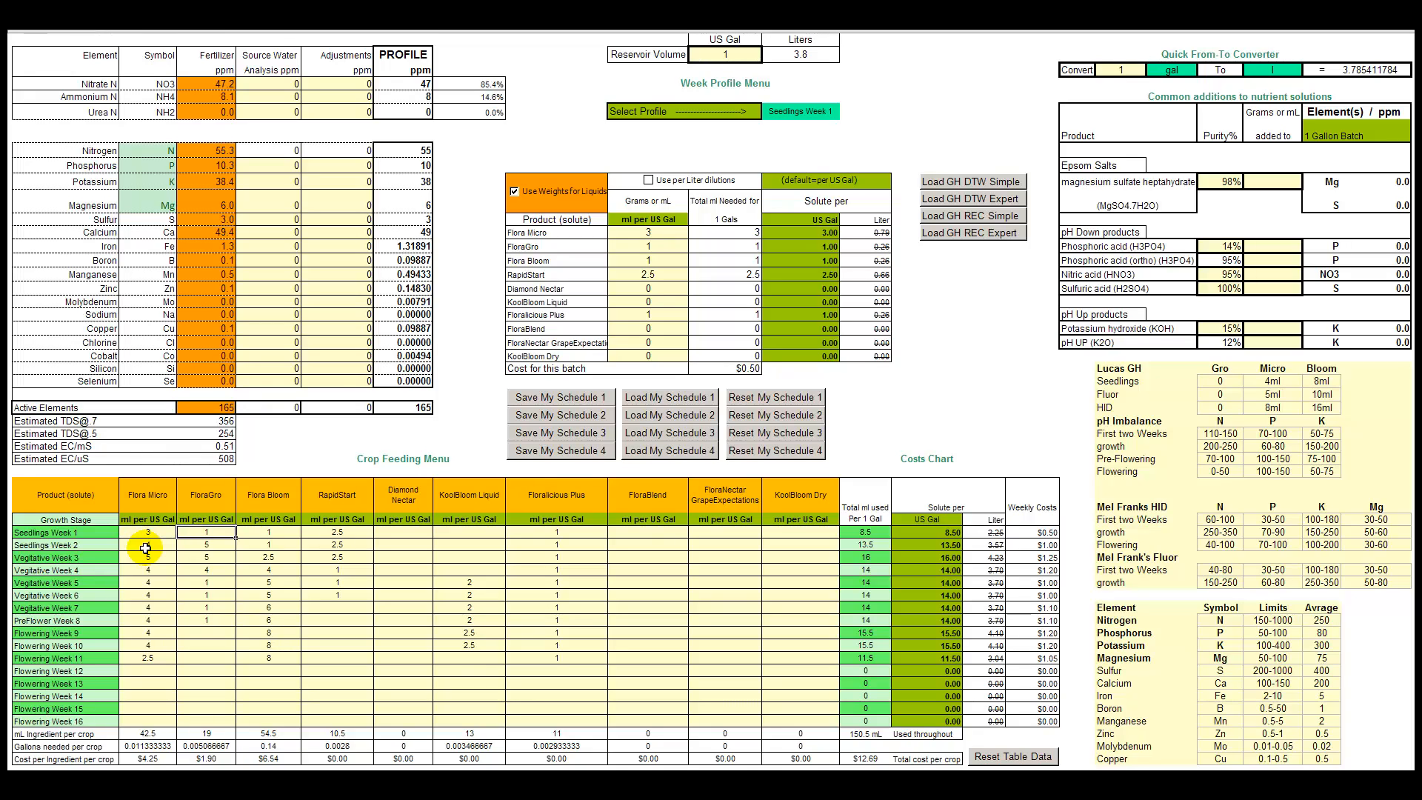
type("4")
key("Tab")
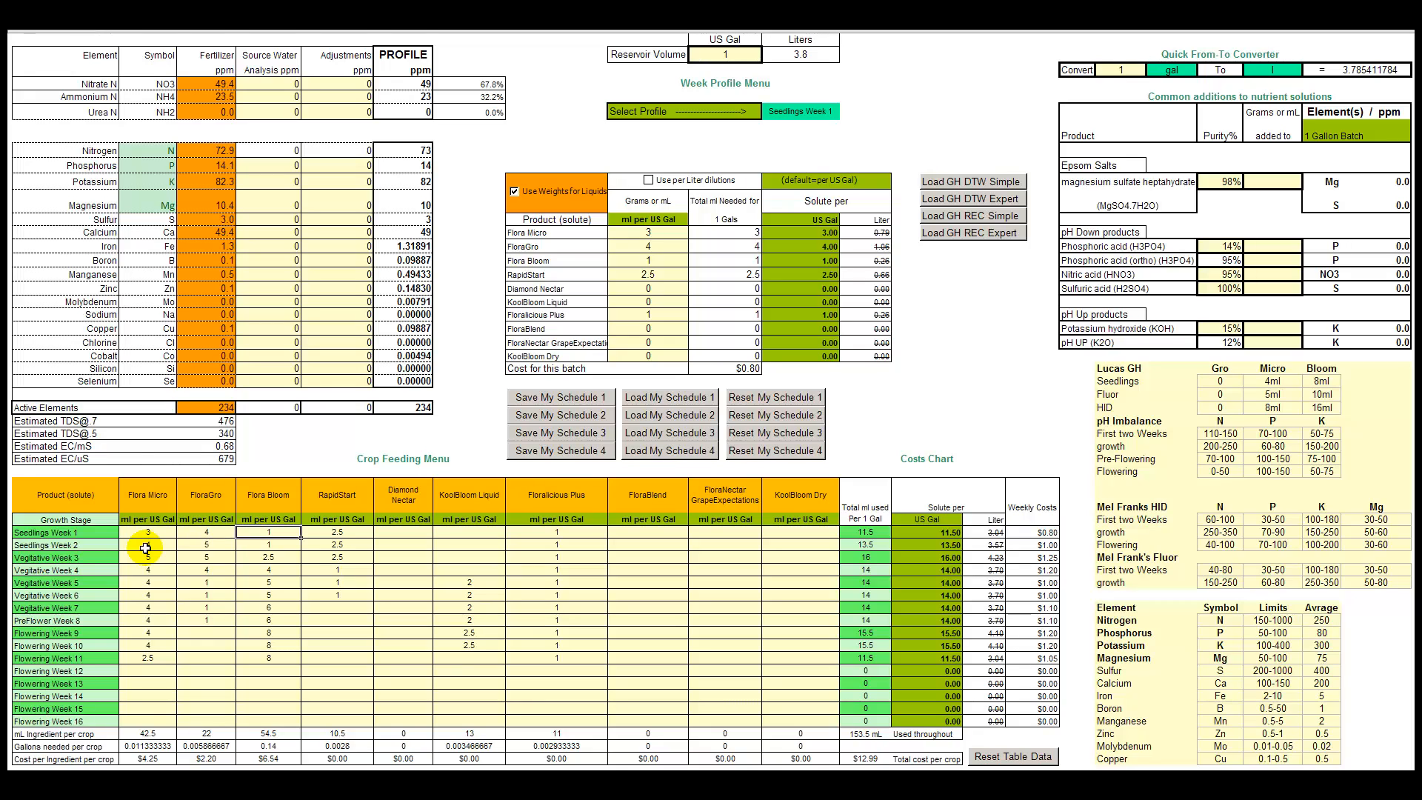
type("5")
key("Tab")
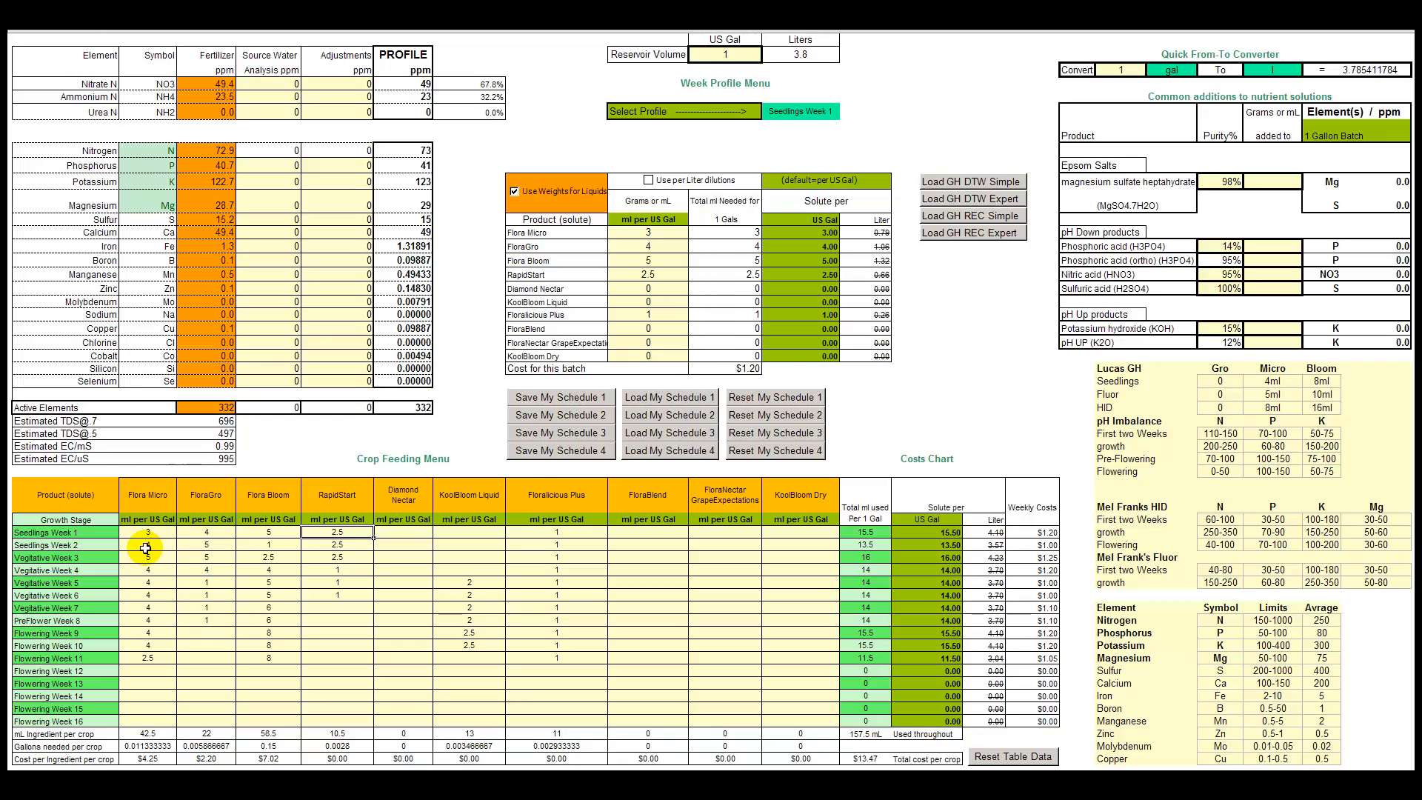
type("7")
key("Tab")
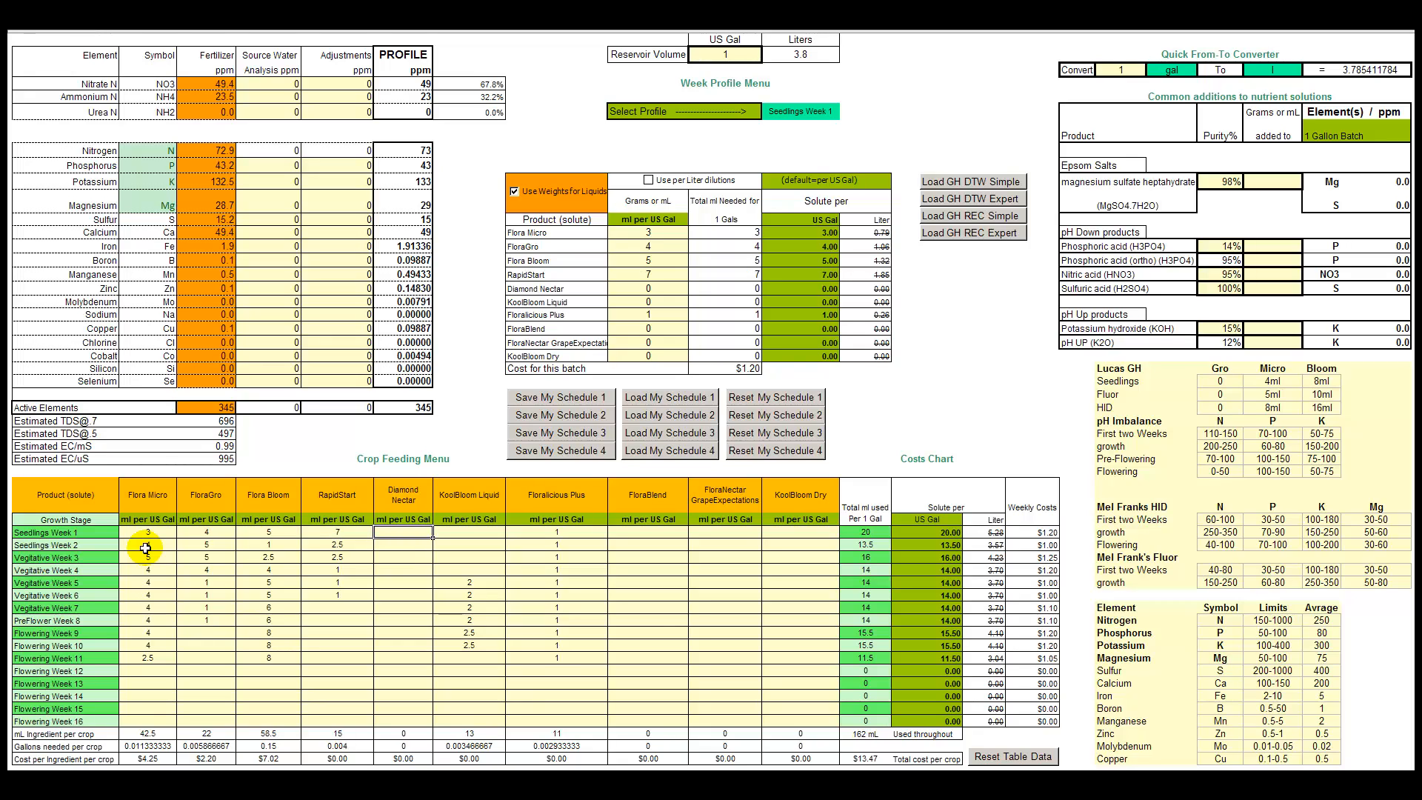
Step: Undo the four dose changes made to Seedlings Week 1
key("ctrl+z")
key("ctrl+z")
key("ctrl+z")
key("ctrl+z")
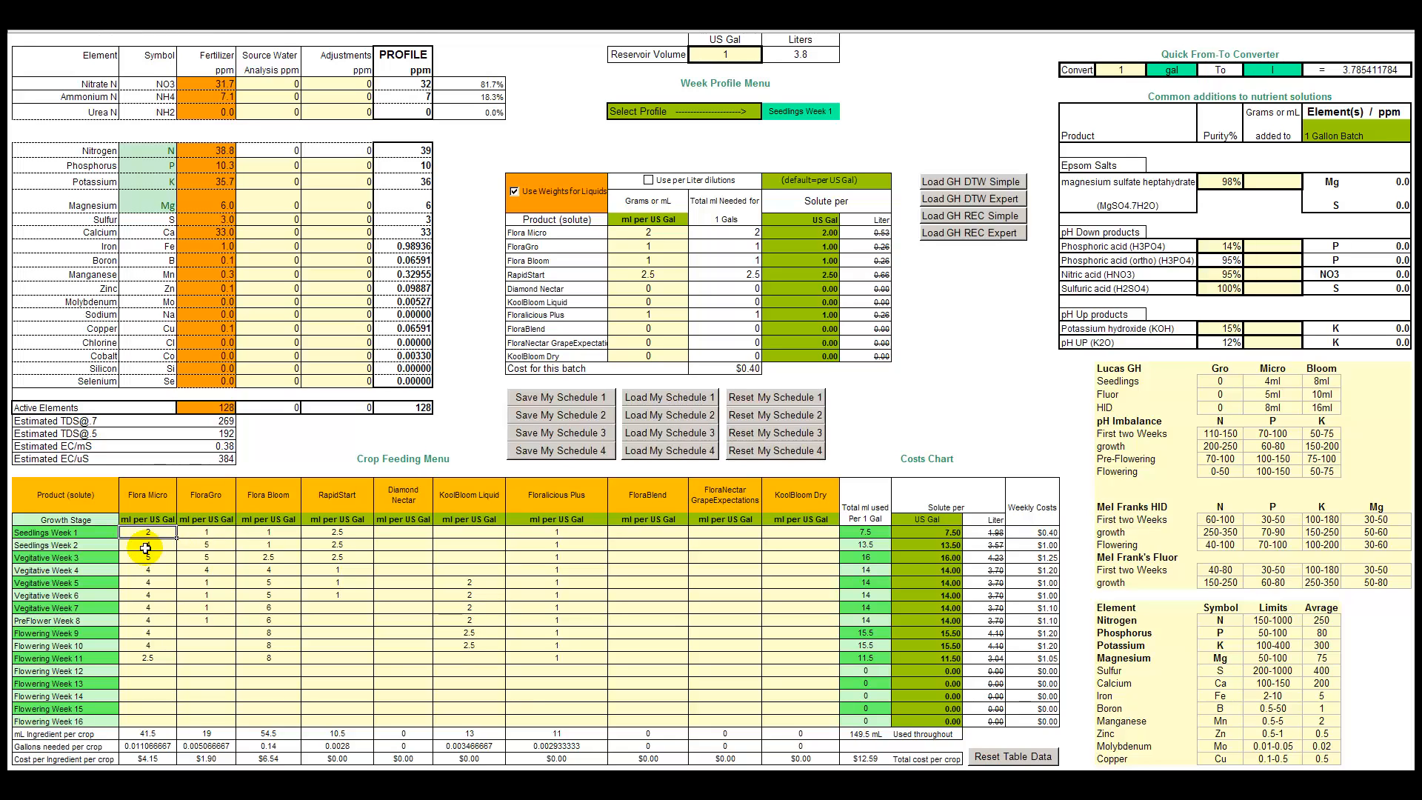
Step: Switch the displayed week profile to Vegitative Week 3
left_click(798, 112)
left_click(846, 112)
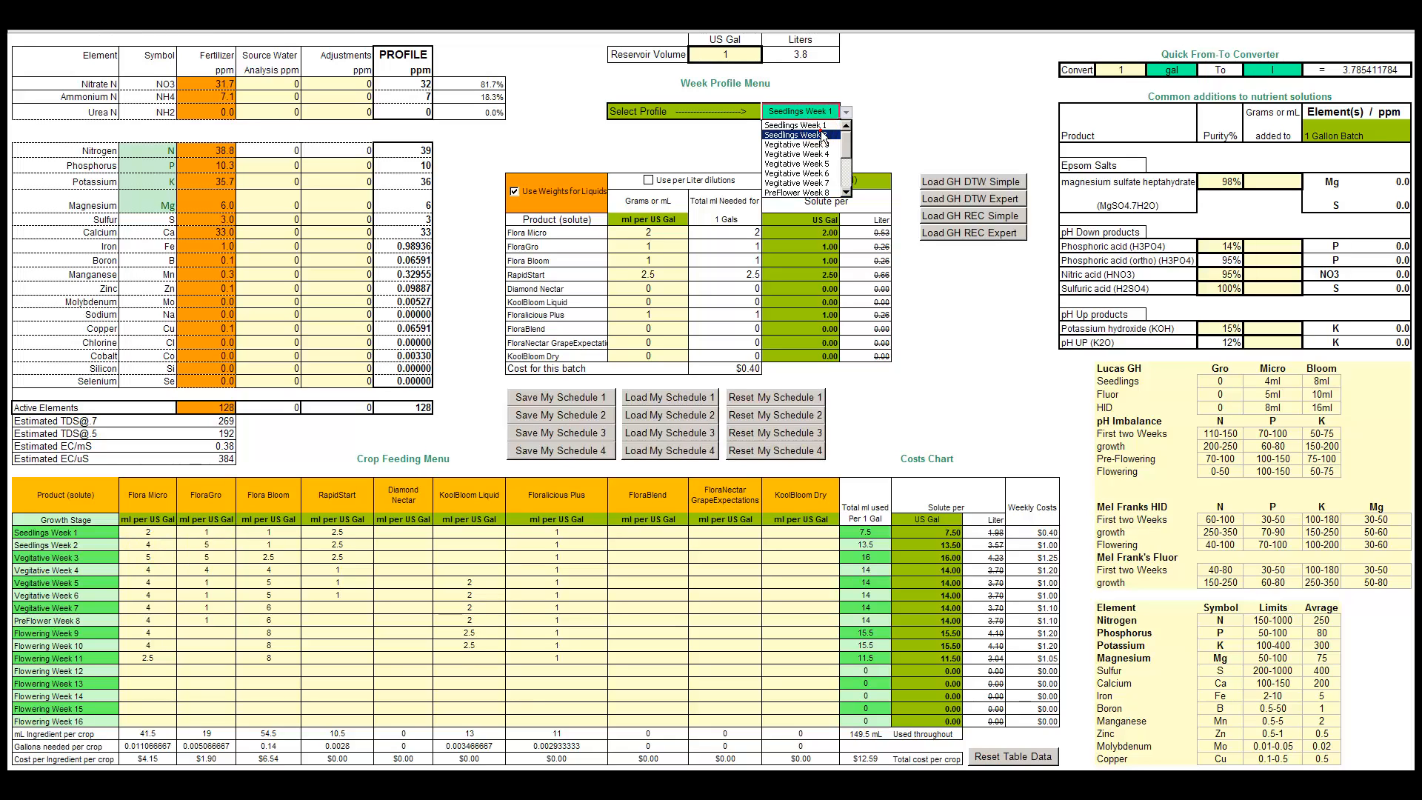
left_click(821, 131)
key("Down")
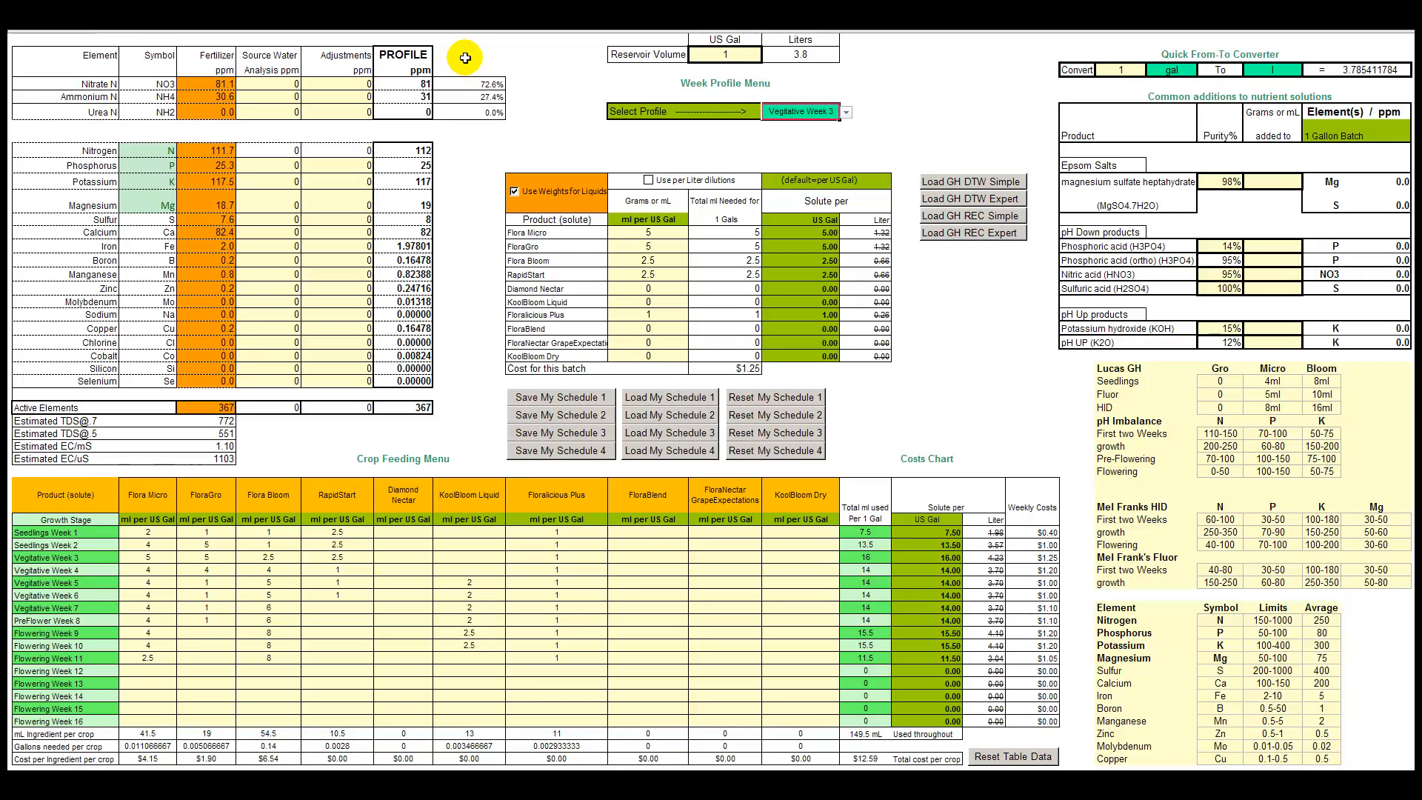
Step: Set the Vegitative Week 3 Flora Micro dose to 4 ml per US Gal and save the feeding table as My Schedule 1
left_click(163, 532)
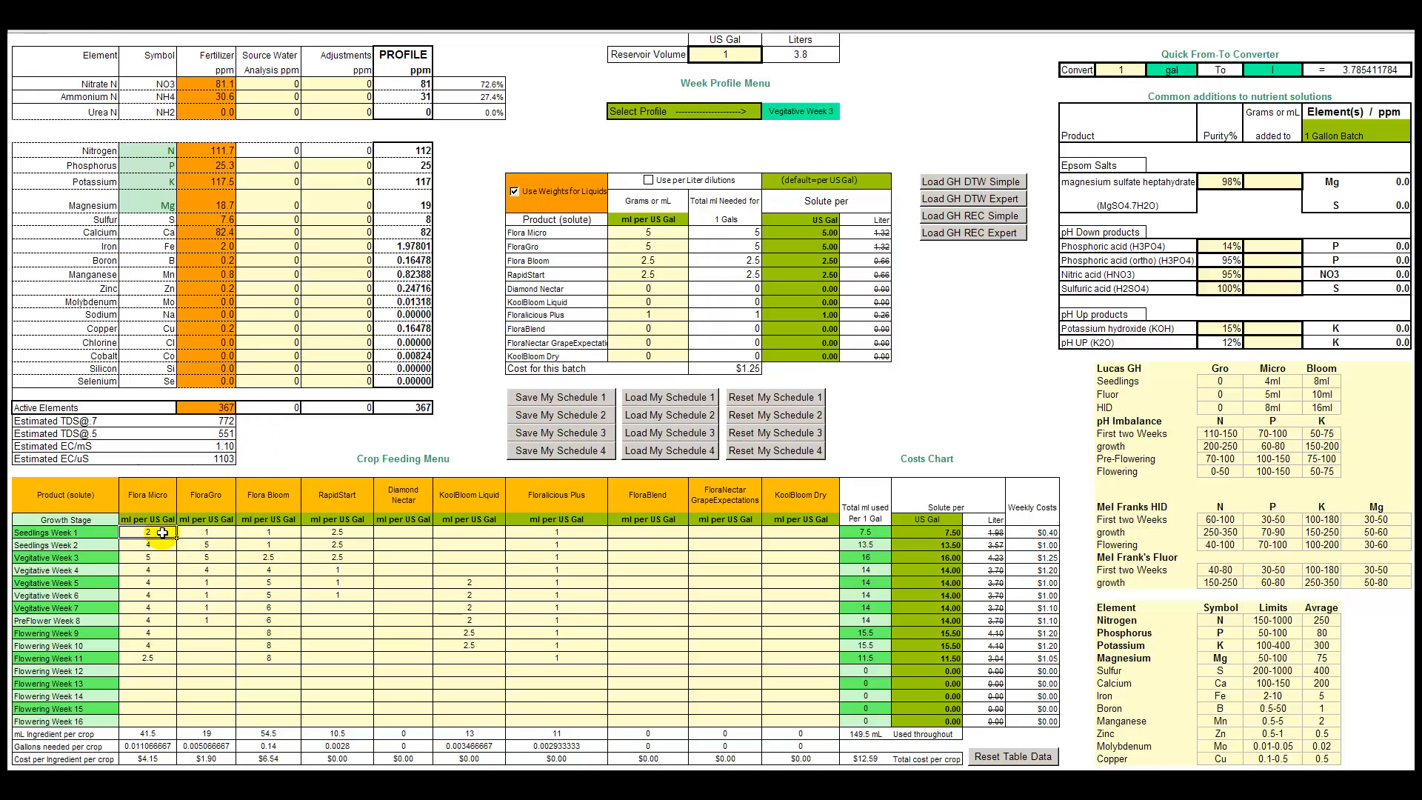
left_click(161, 556)
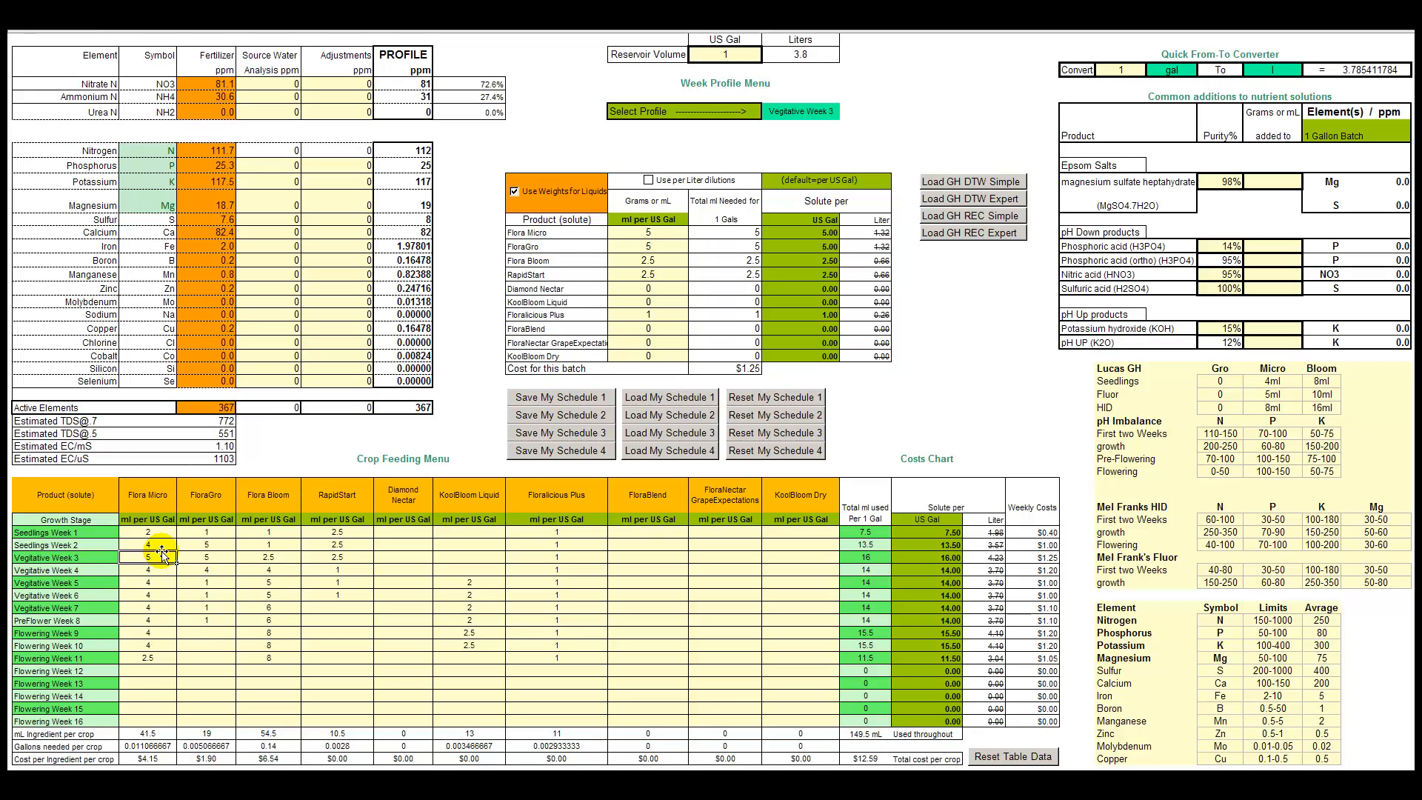
type("4")
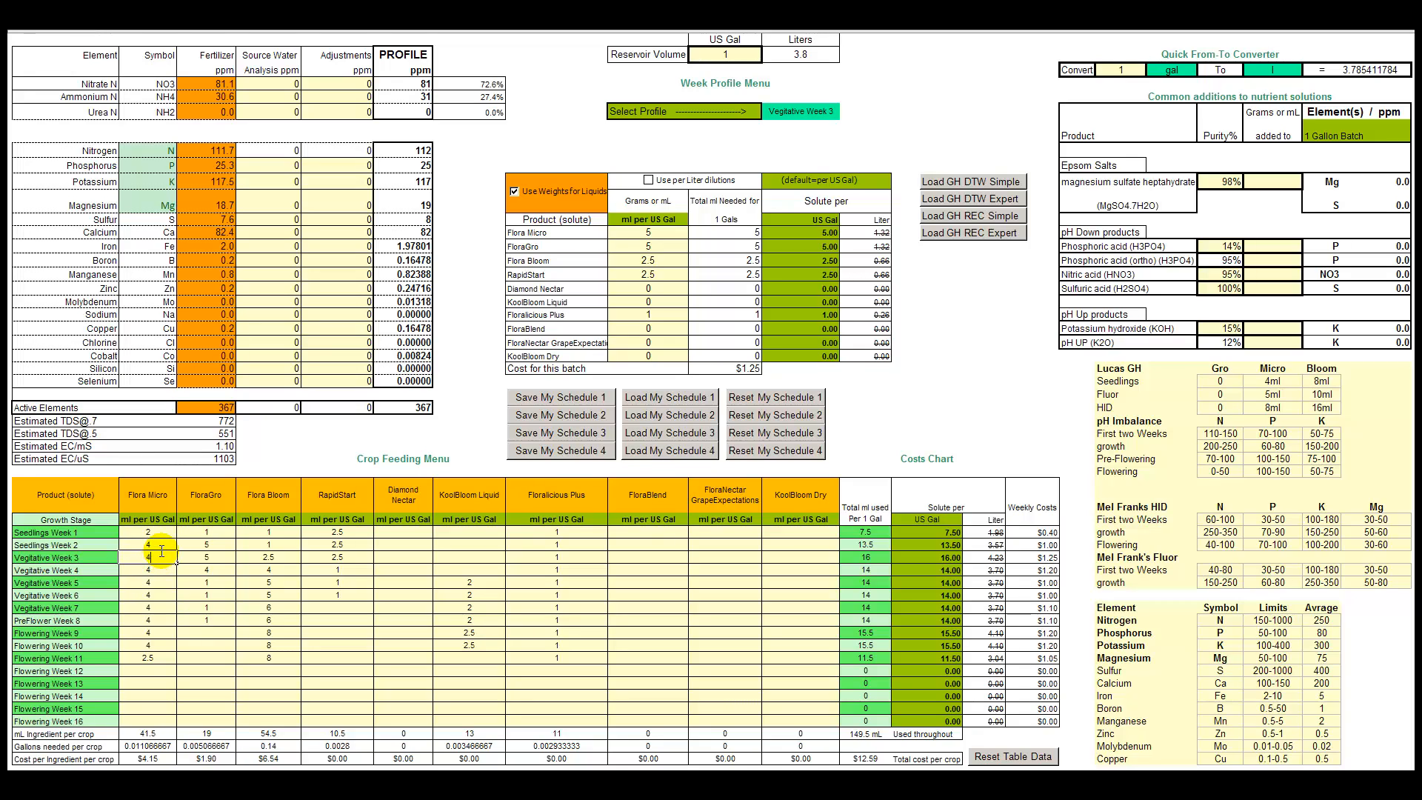
left_click(203, 556)
left_click(204, 555)
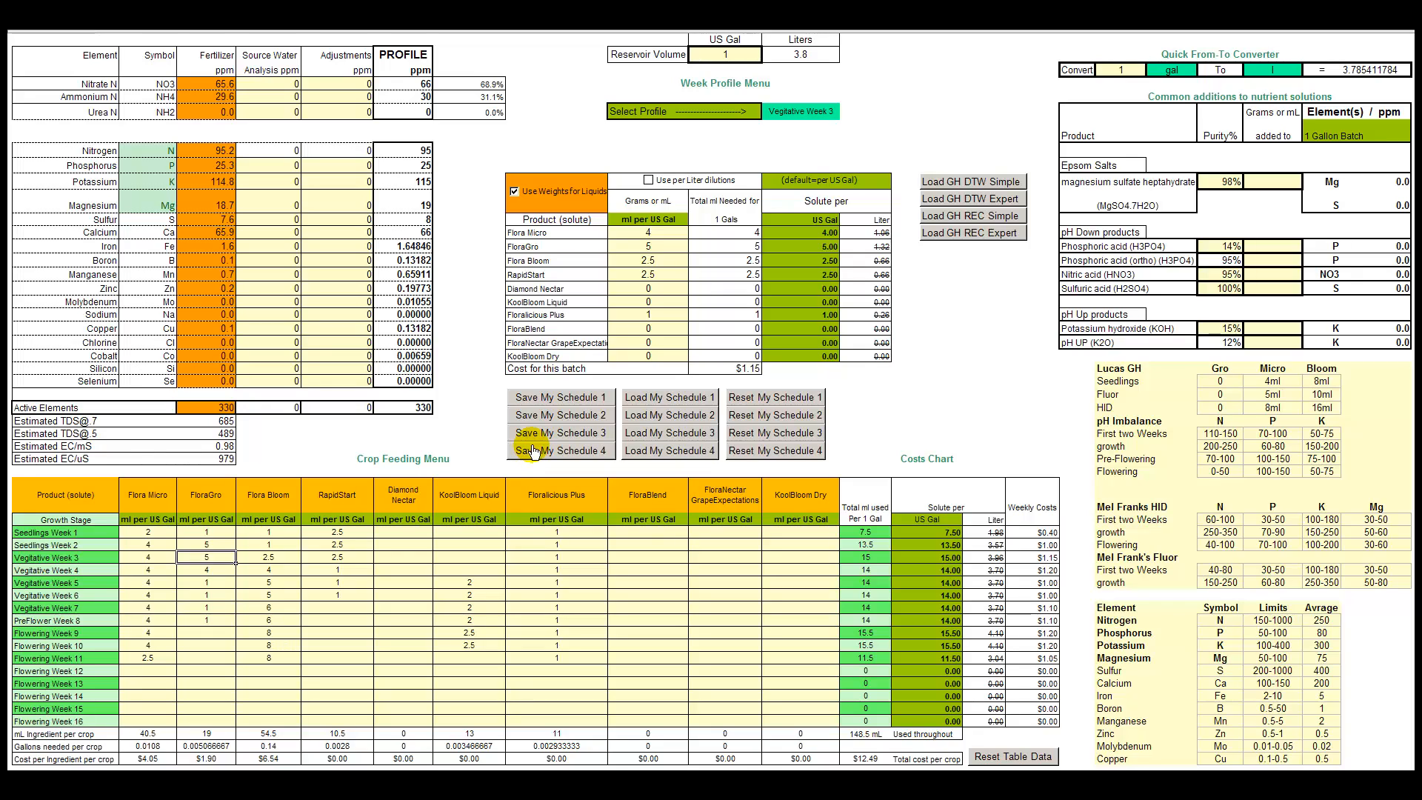
left_click(544, 400)
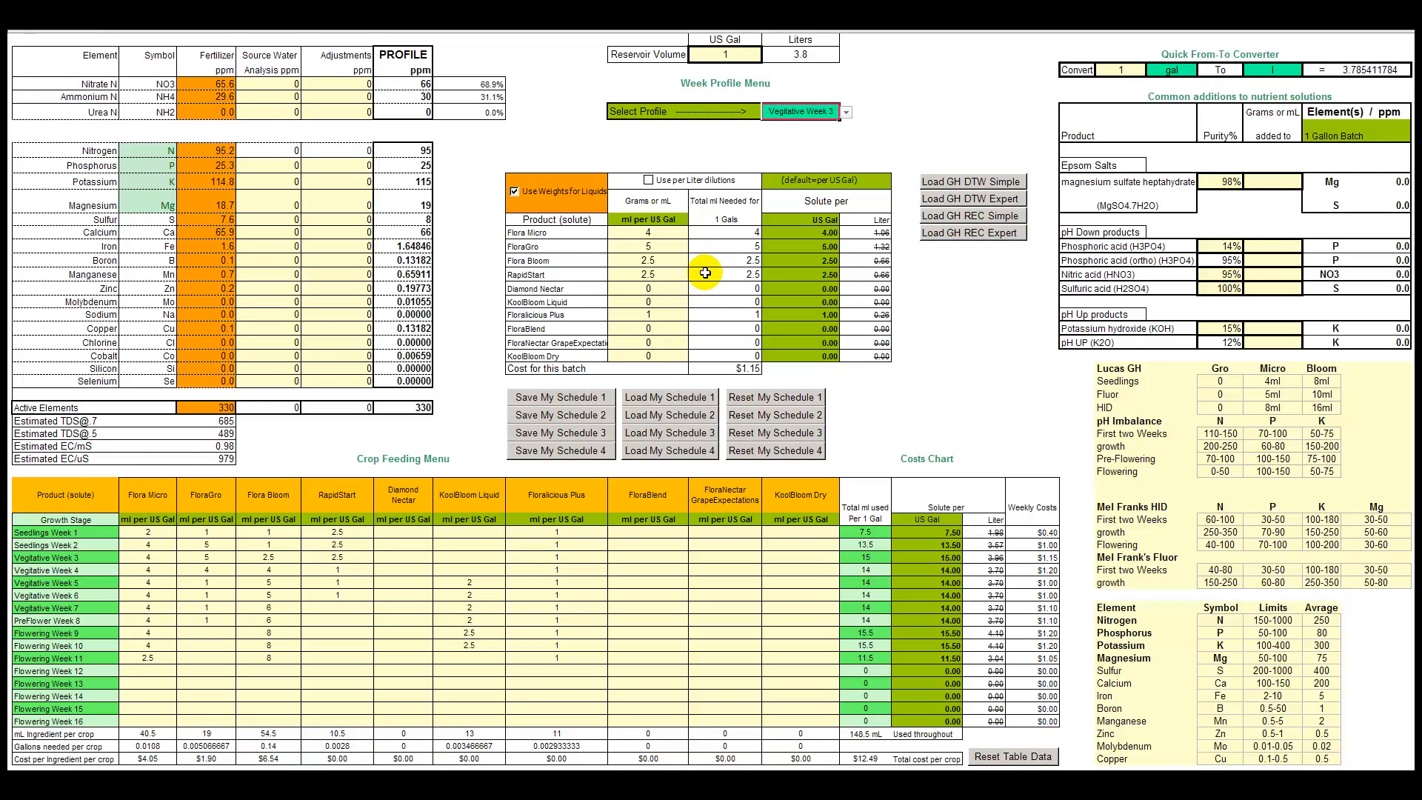
Step: Set the reservoir volume to 10 US Gal
left_click(725, 56)
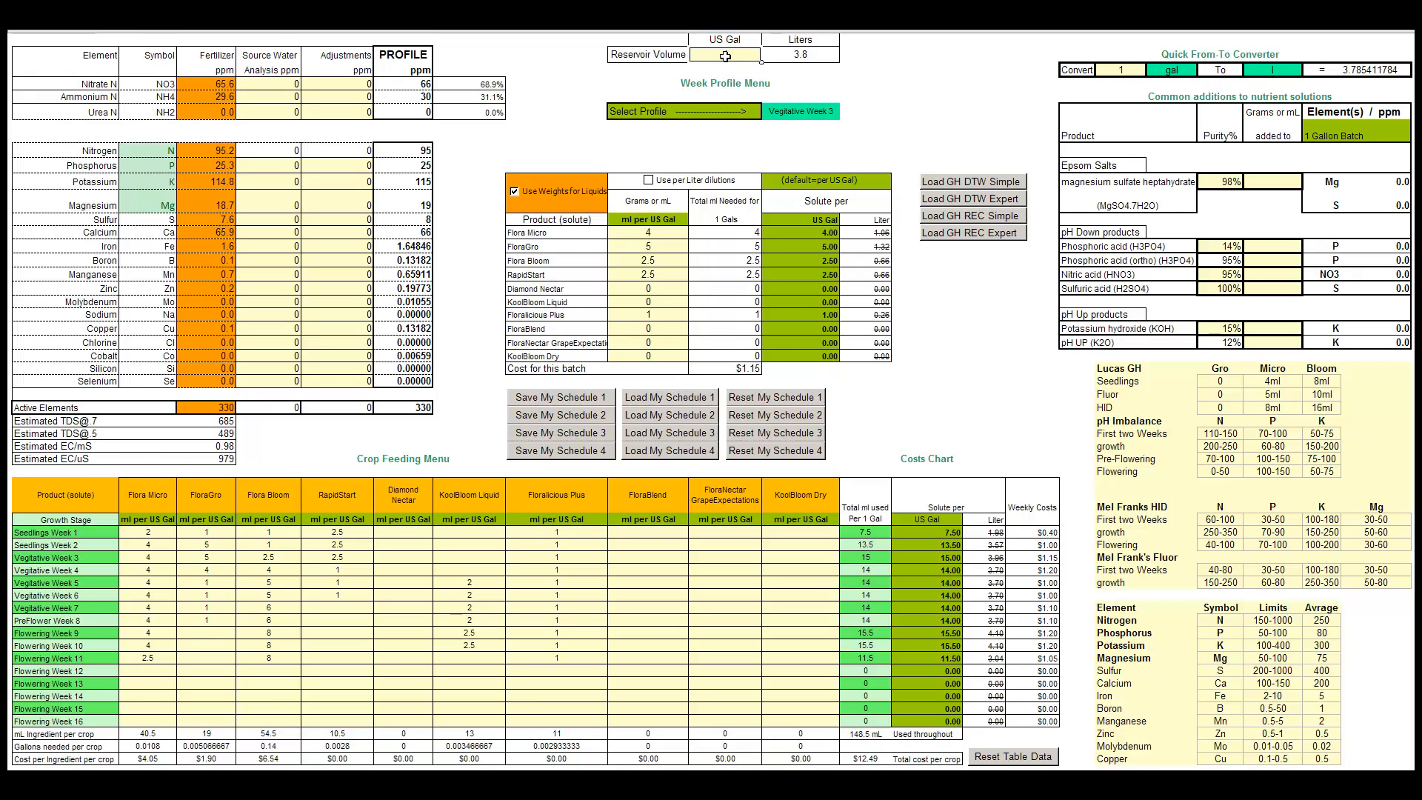
double_click(725, 56)
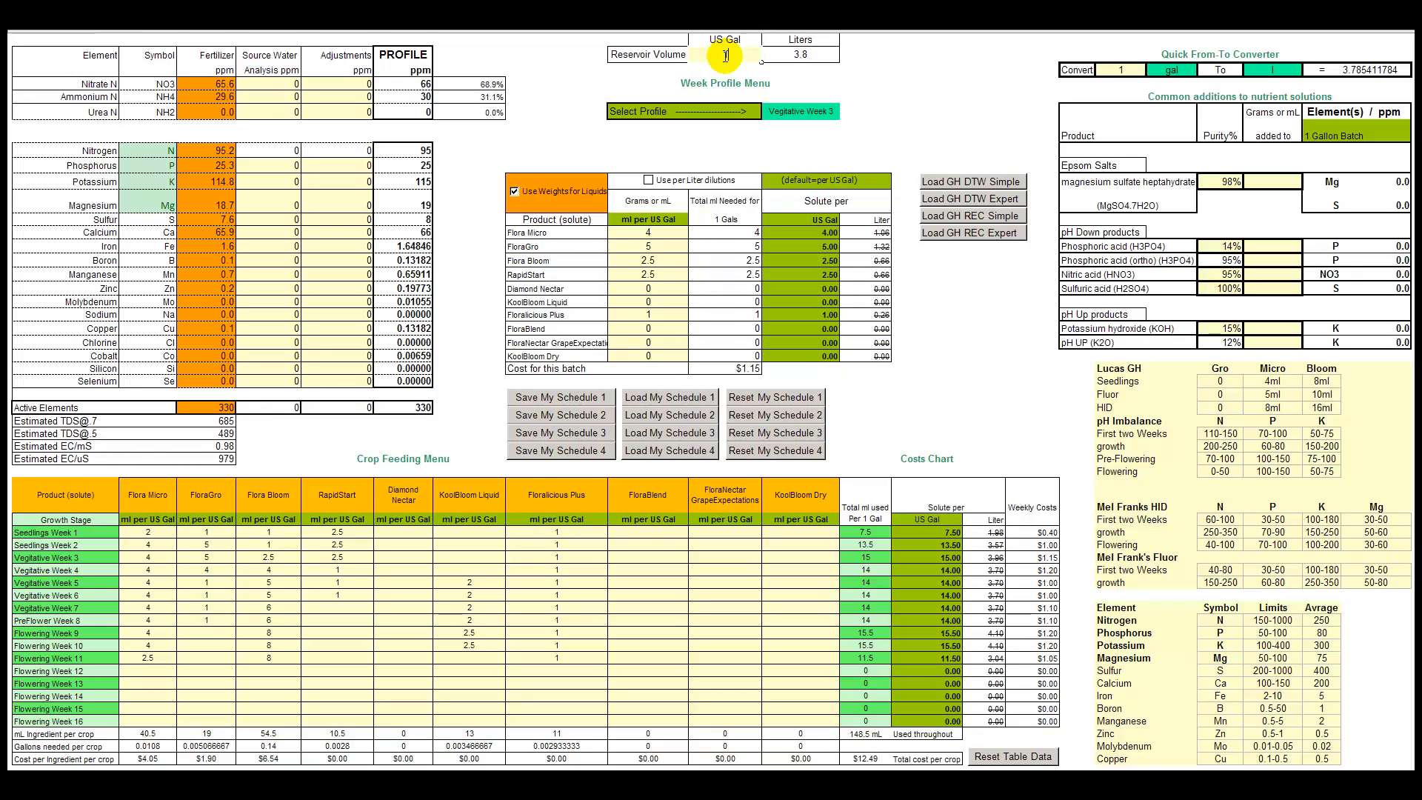
type("0")
left_click(726, 74)
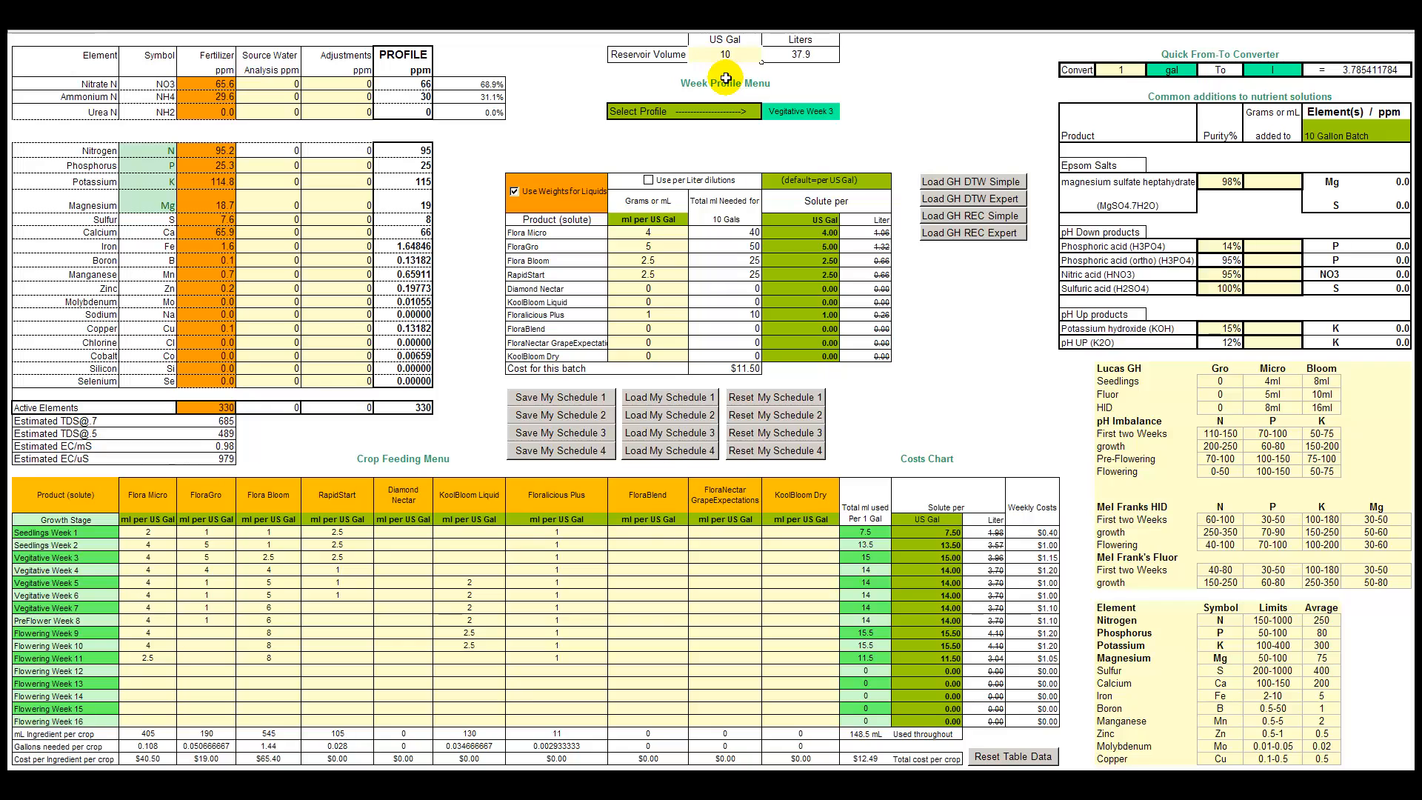